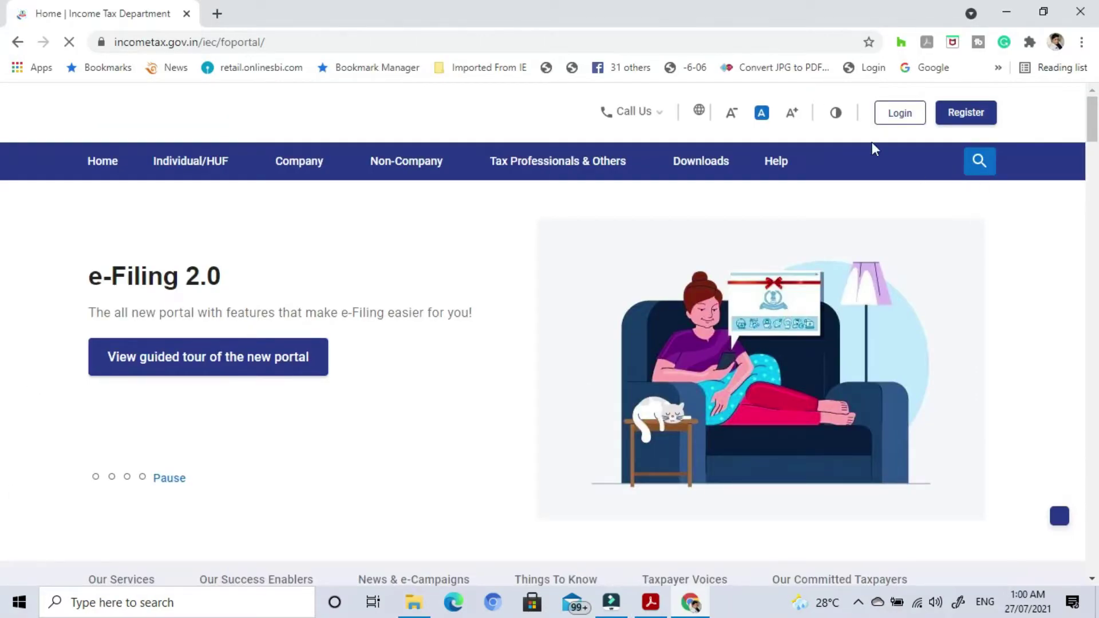
Log in and open File Income Tax Forms on the 'Persons not dependent on any Source of Income' tab.
left_click(902, 118)
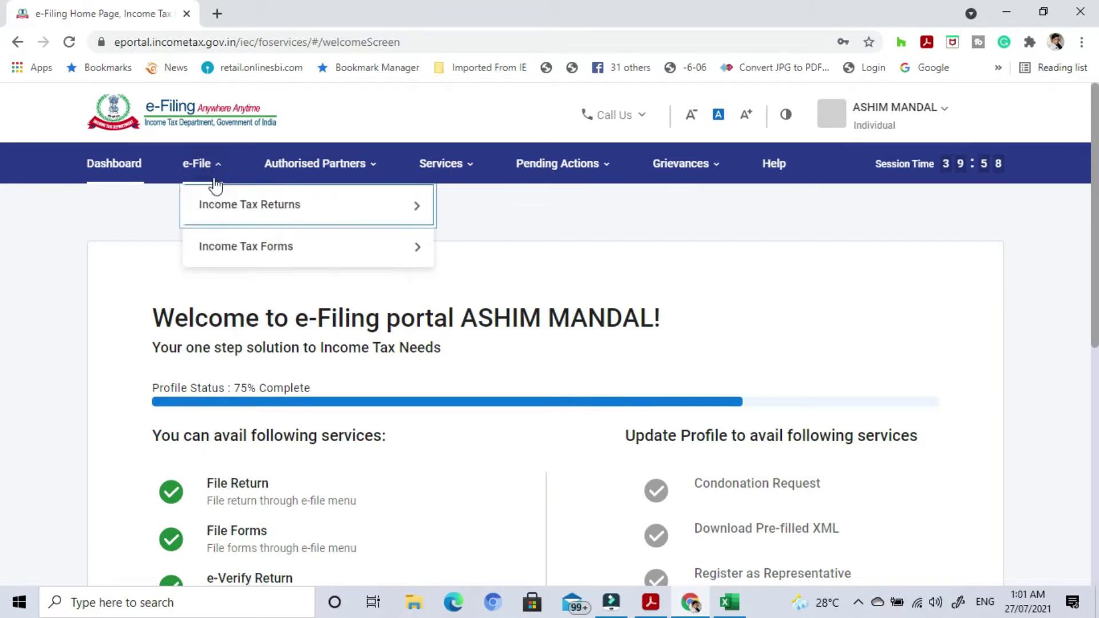
mouse_move(211, 174)
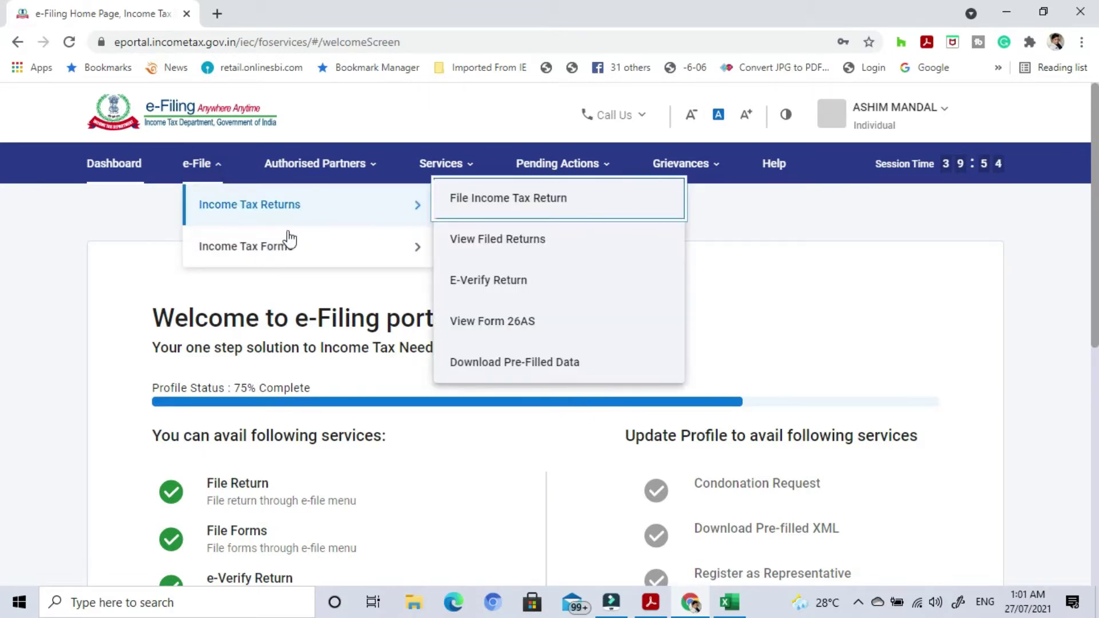
mouse_move(288, 252)
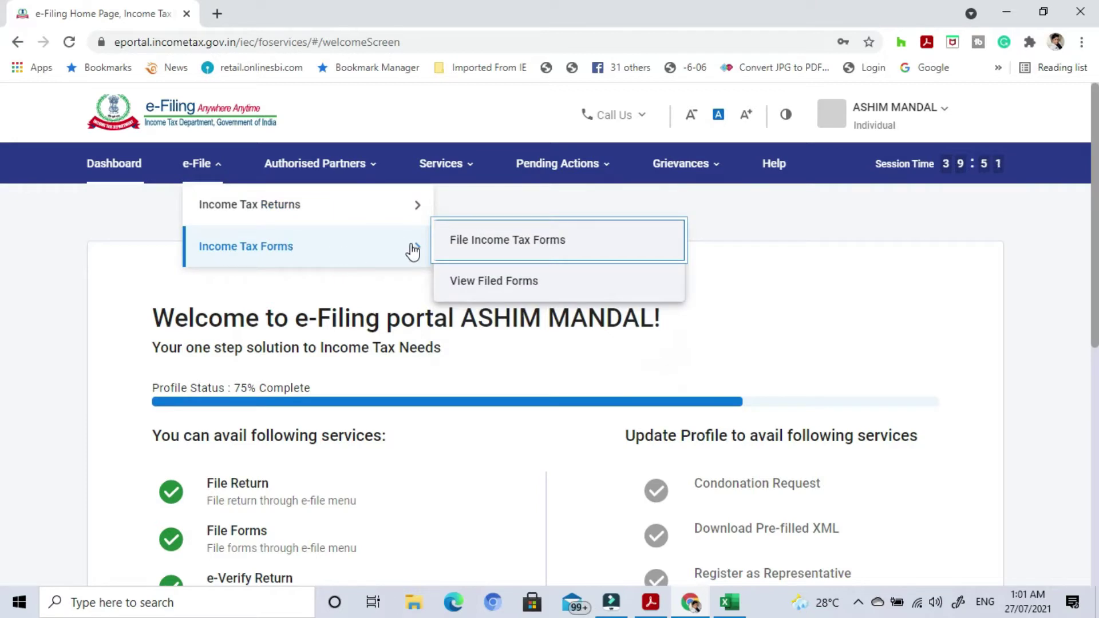
left_click(530, 244)
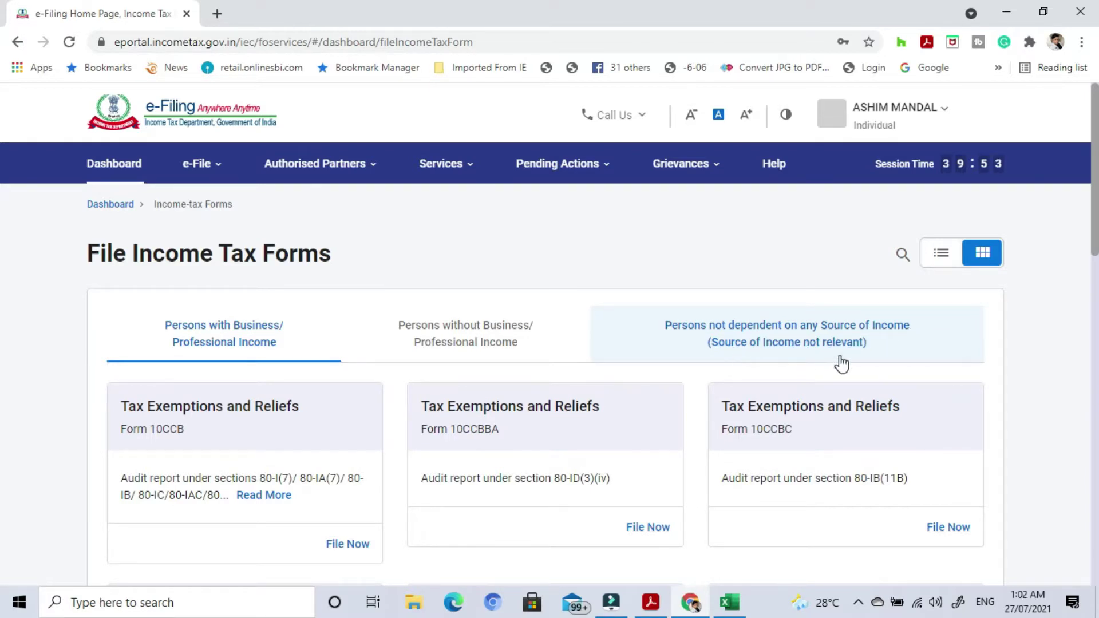
left_click(751, 338)
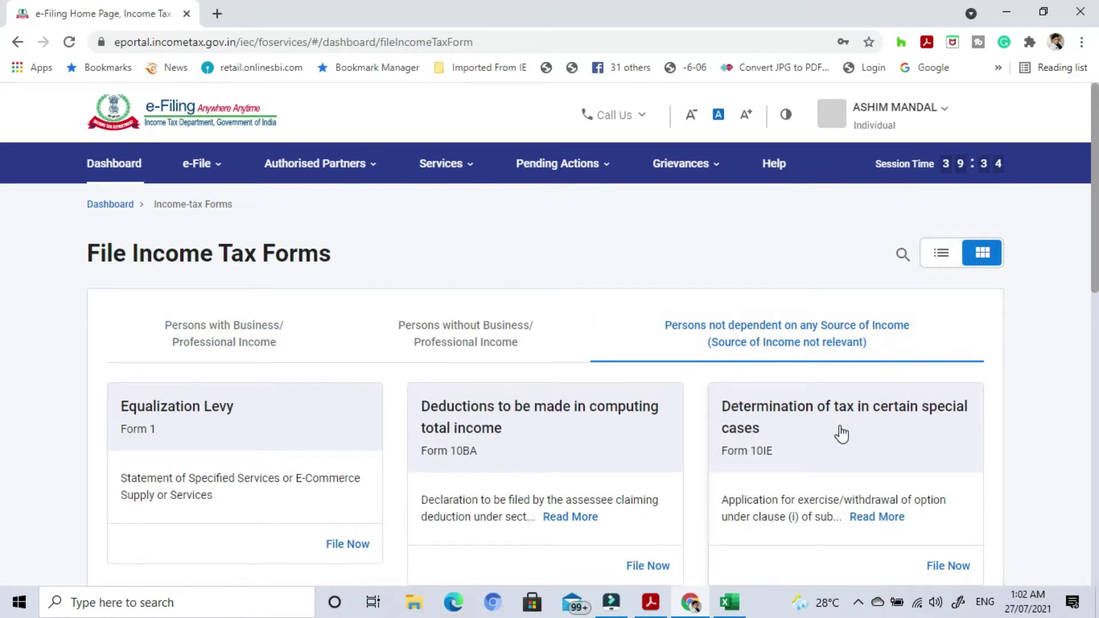
scroll(823, 442, "down", 2)
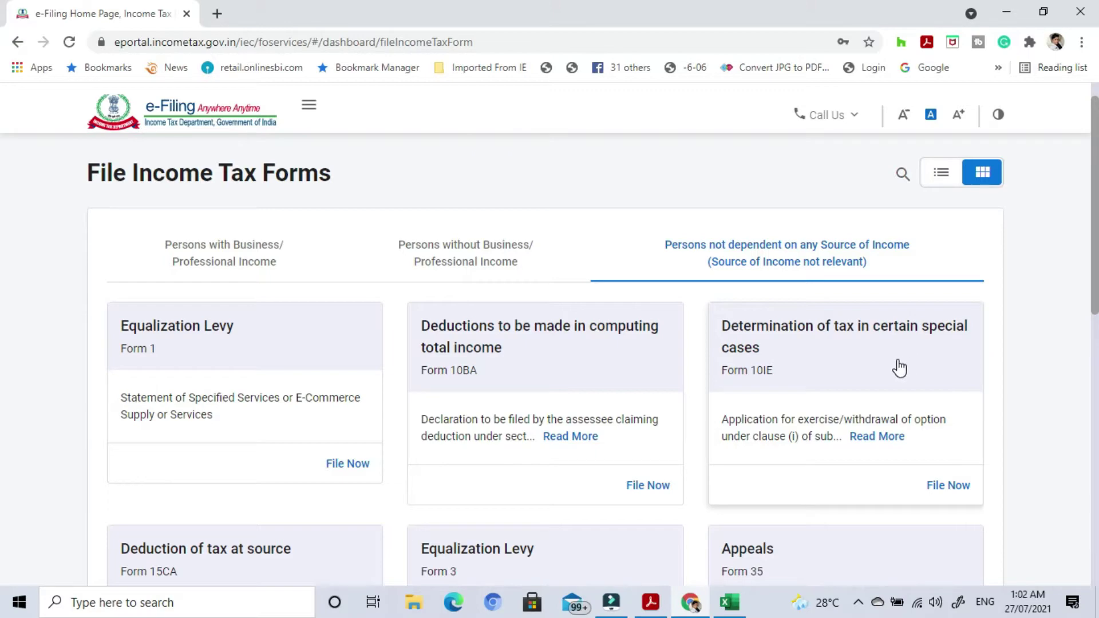
Start filing Form 10IE and review its instructions page.
left_click(821, 389)
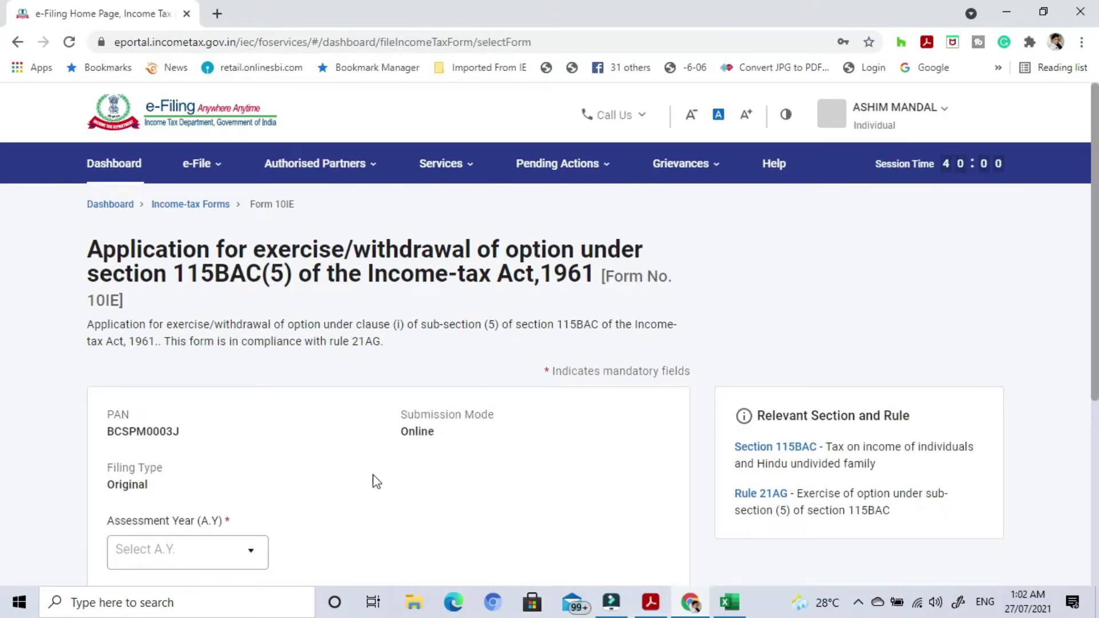
scroll(376, 472, "down", 1)
scroll(379, 469, "up", 1)
scroll(208, 429, "down", 2)
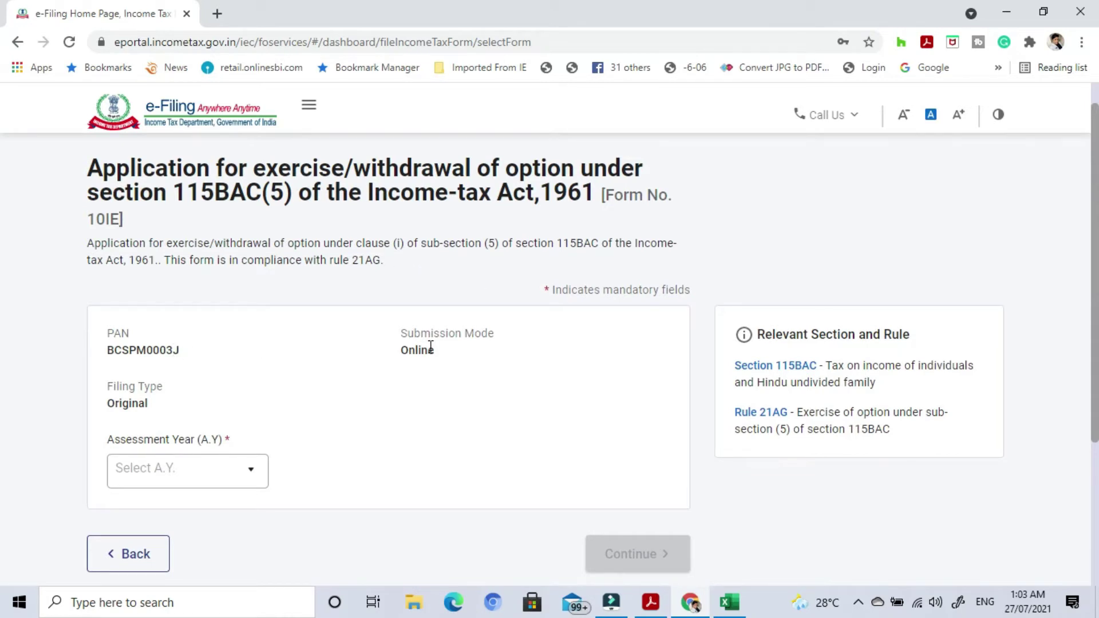
scroll(287, 409, "down", 1)
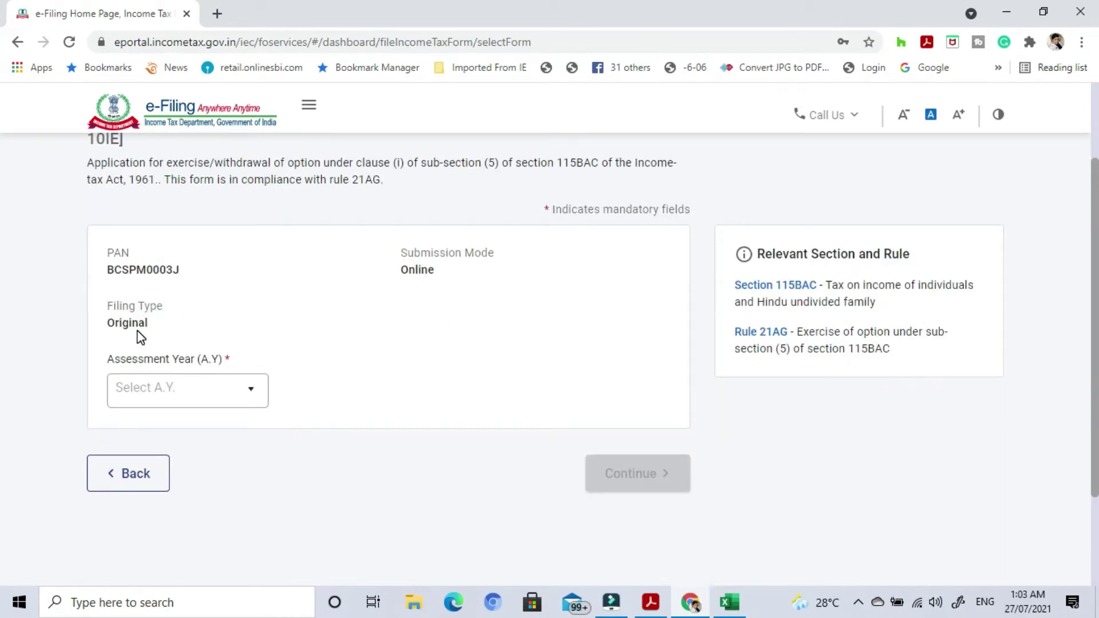
Choose assessment year 2021-22, continue, and begin filling in Form 10-IE.
left_click(235, 399)
left_click(232, 397)
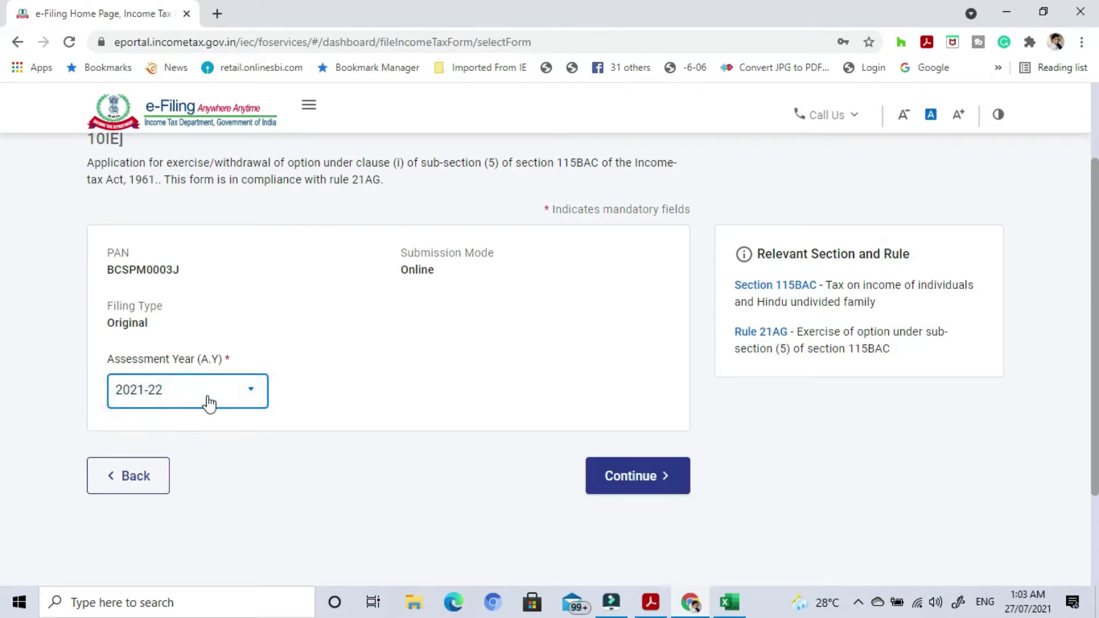
left_click(417, 400)
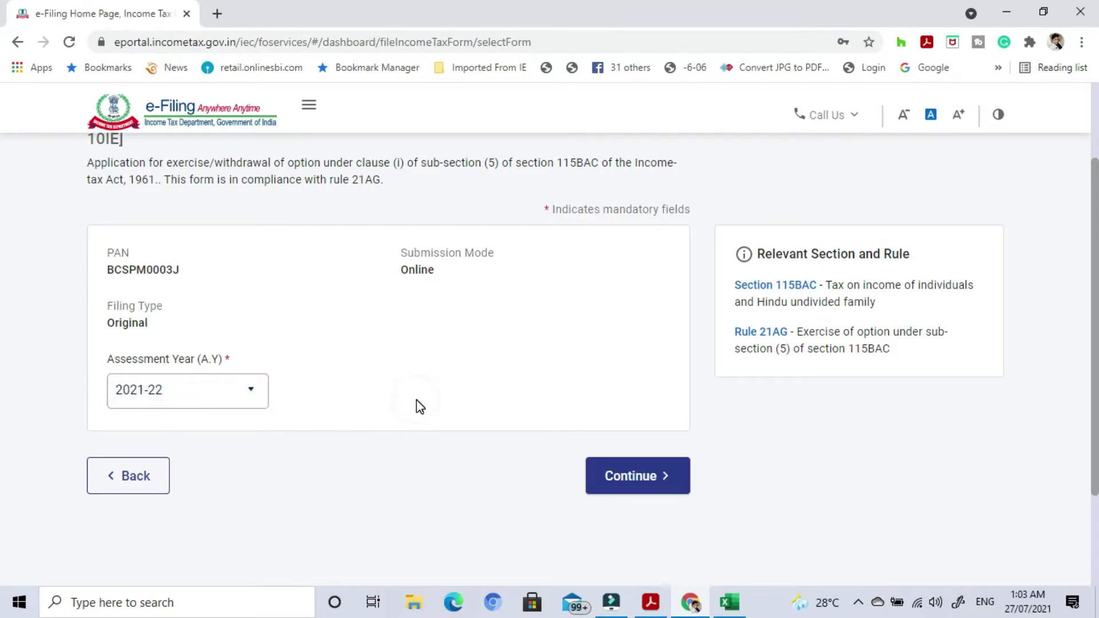
left_click(635, 478)
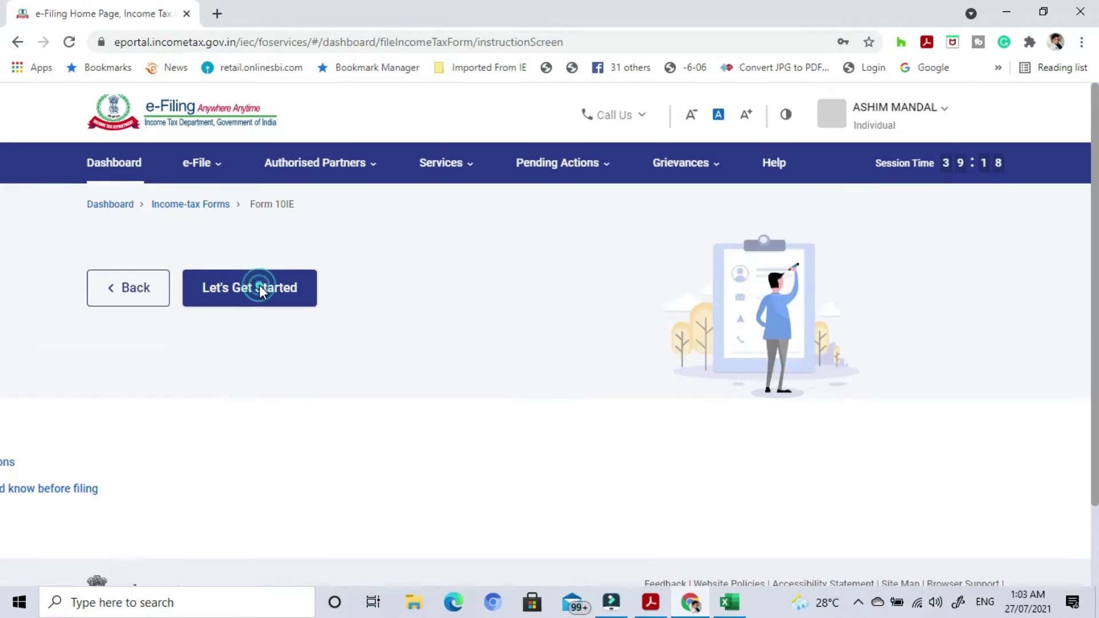
scroll(260, 285, "down", 4)
left_click(260, 240)
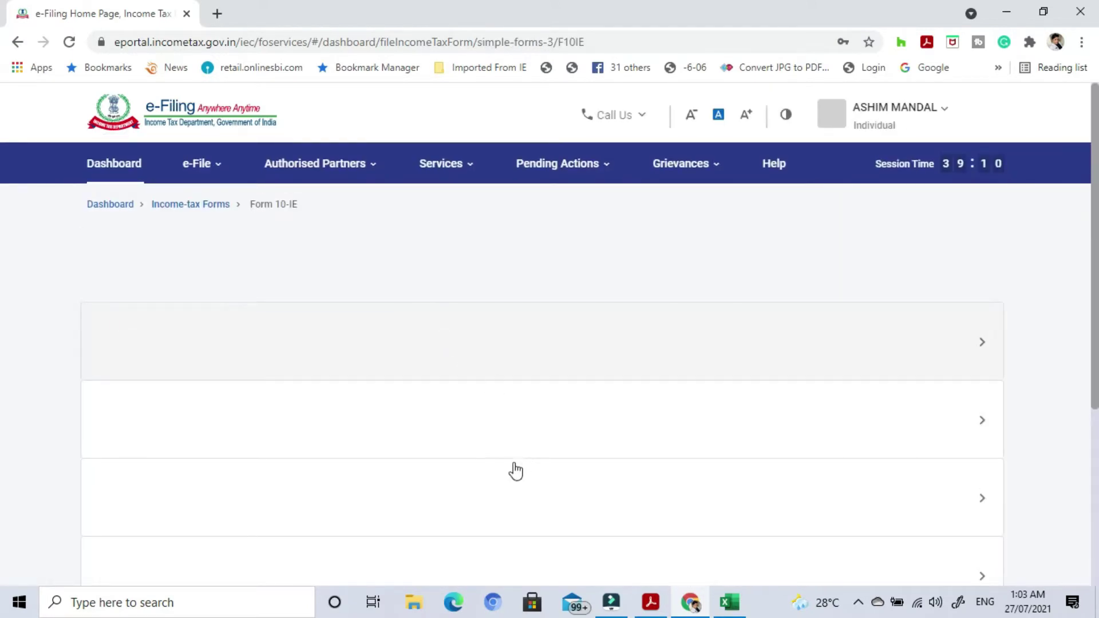
Review the Assessing Officer details in Form 10-IE and confirm them.
scroll(510, 457, "down", 8)
scroll(511, 456, "up", 3)
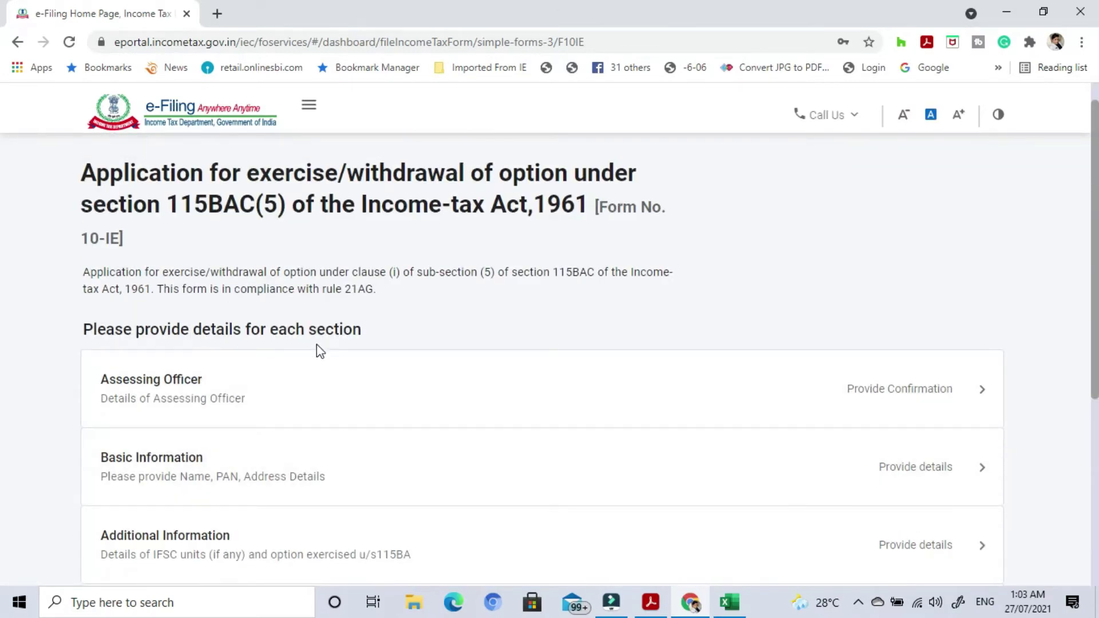
scroll(461, 410, "down", 3)
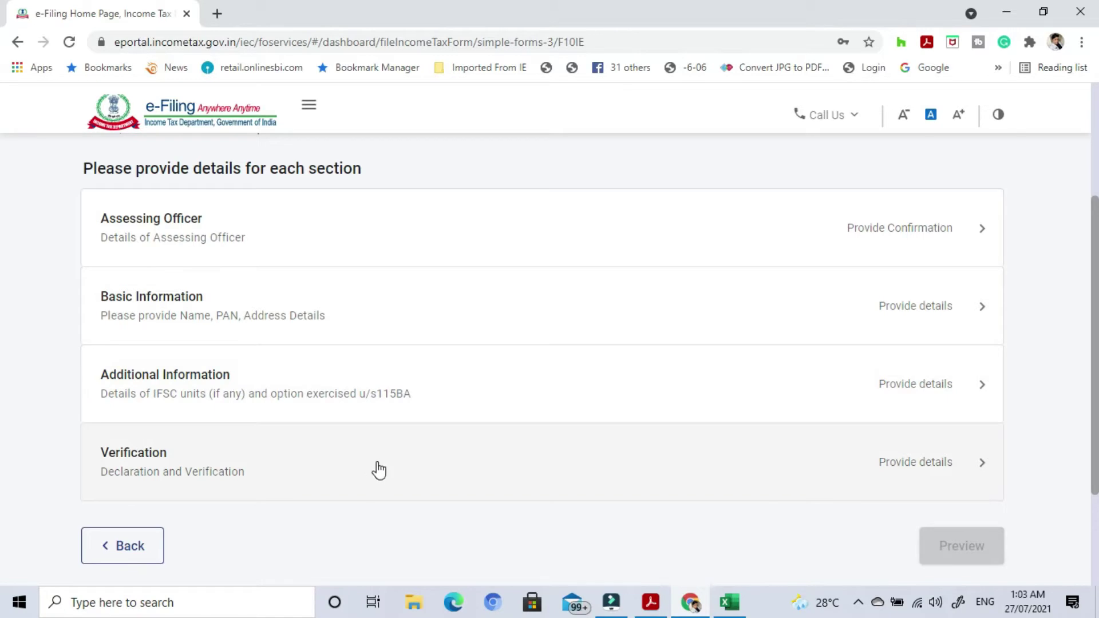
scroll(378, 469, "up", 1)
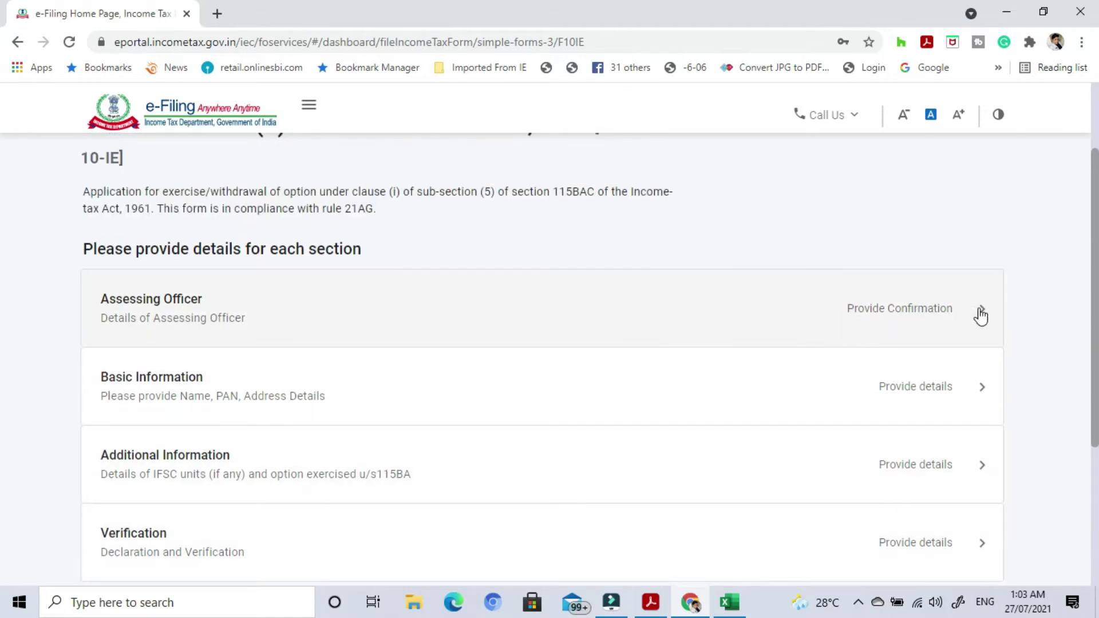
left_click(981, 314)
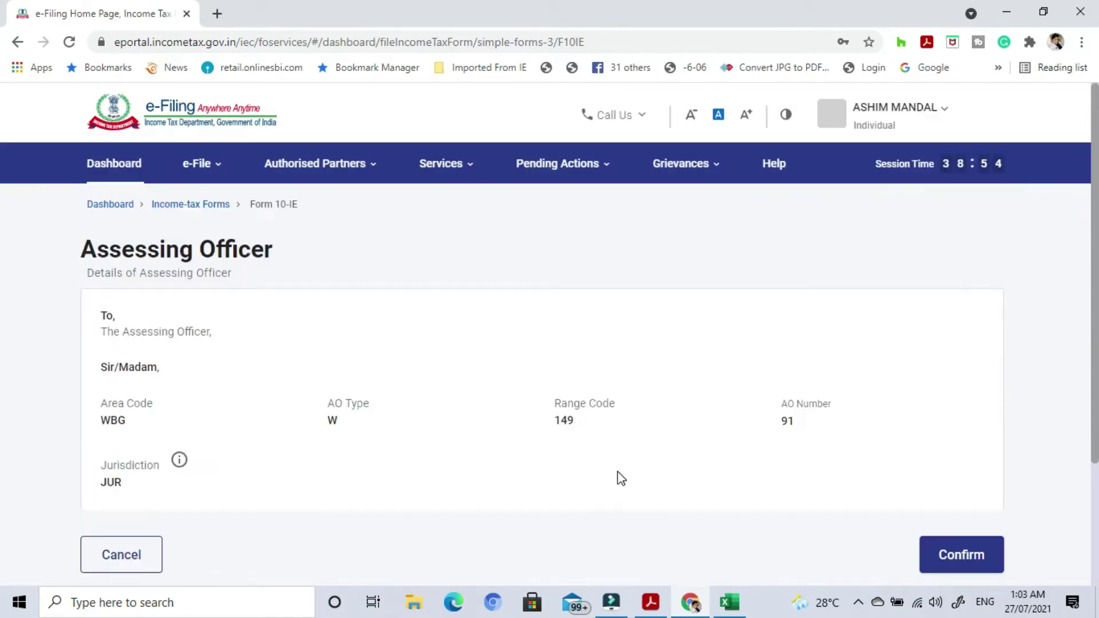
scroll(621, 478, "down", 1)
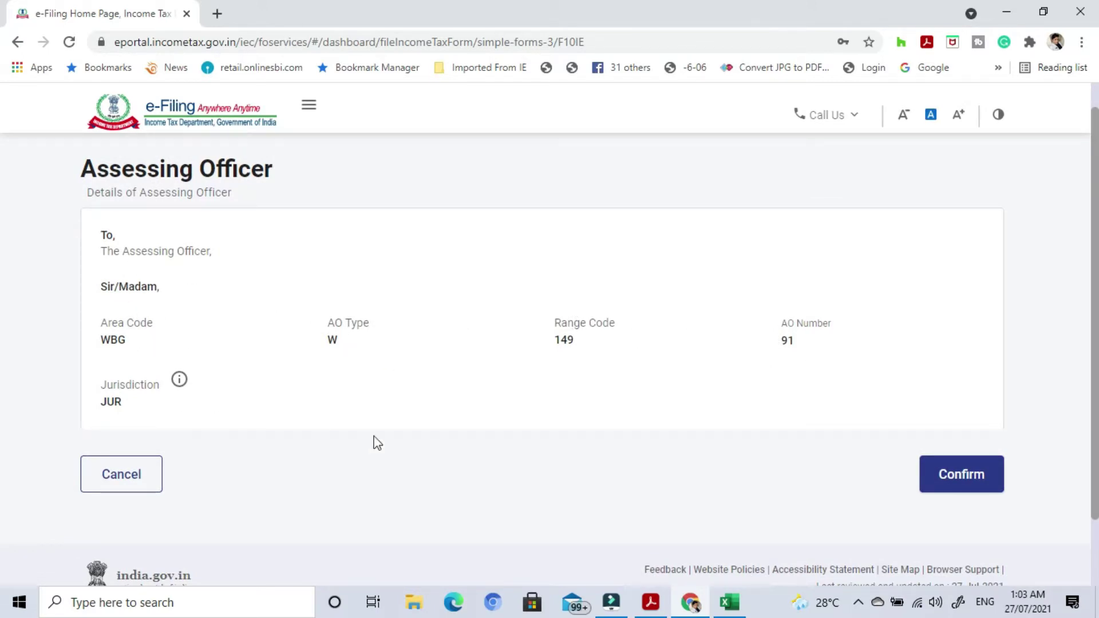
left_click(940, 477)
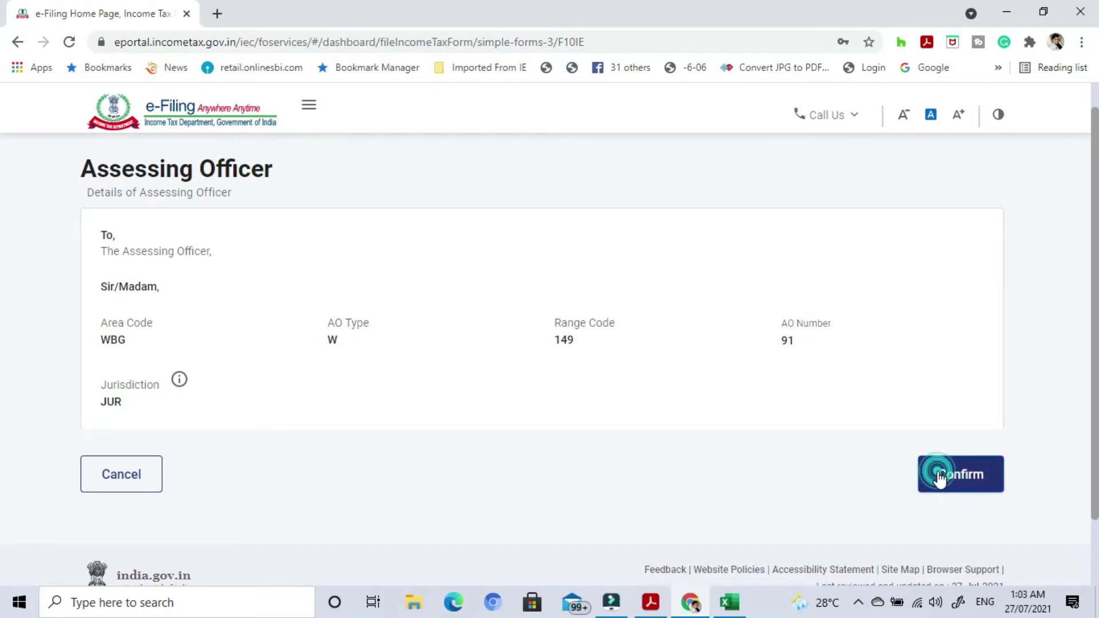
scroll(652, 505, "down", 4)
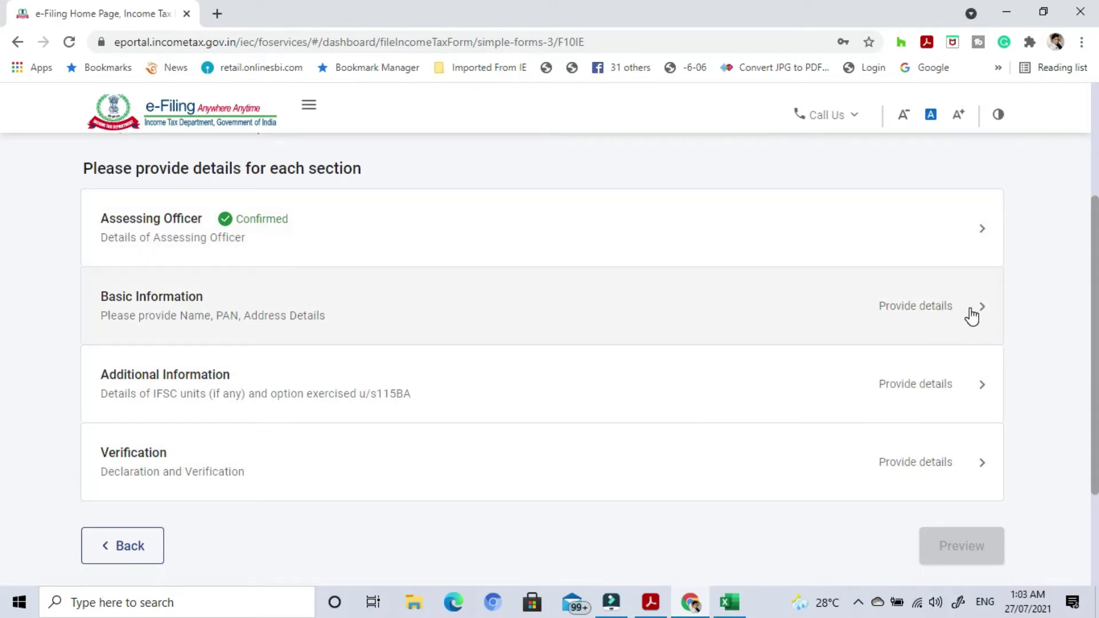
In Basic Information, declare that you have income from business or profession.
left_click(972, 315)
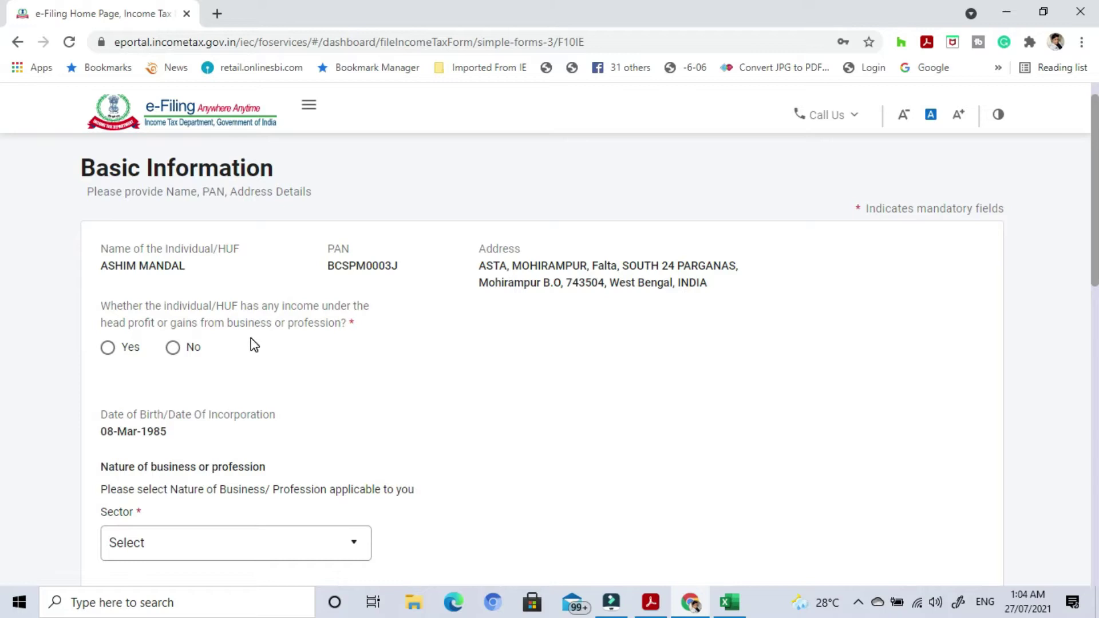
left_click(107, 350)
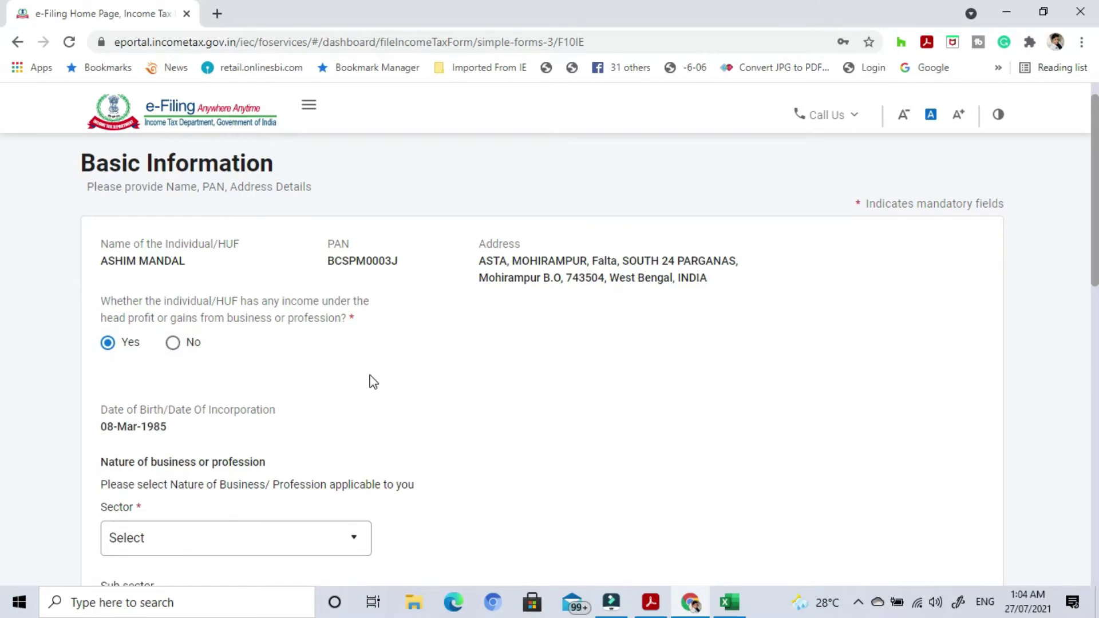
scroll(172, 348, "down", 3)
scroll(285, 309, "down", 1)
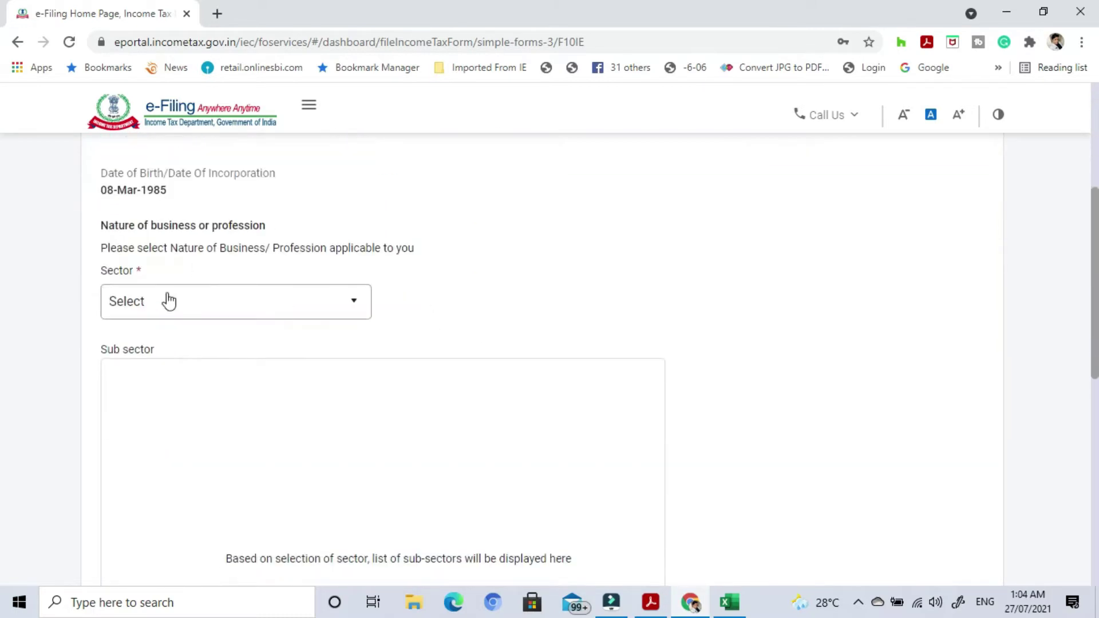
Pick the Professions sector with sub-sector Tax consultancy (16003) and save.
left_click(342, 302)
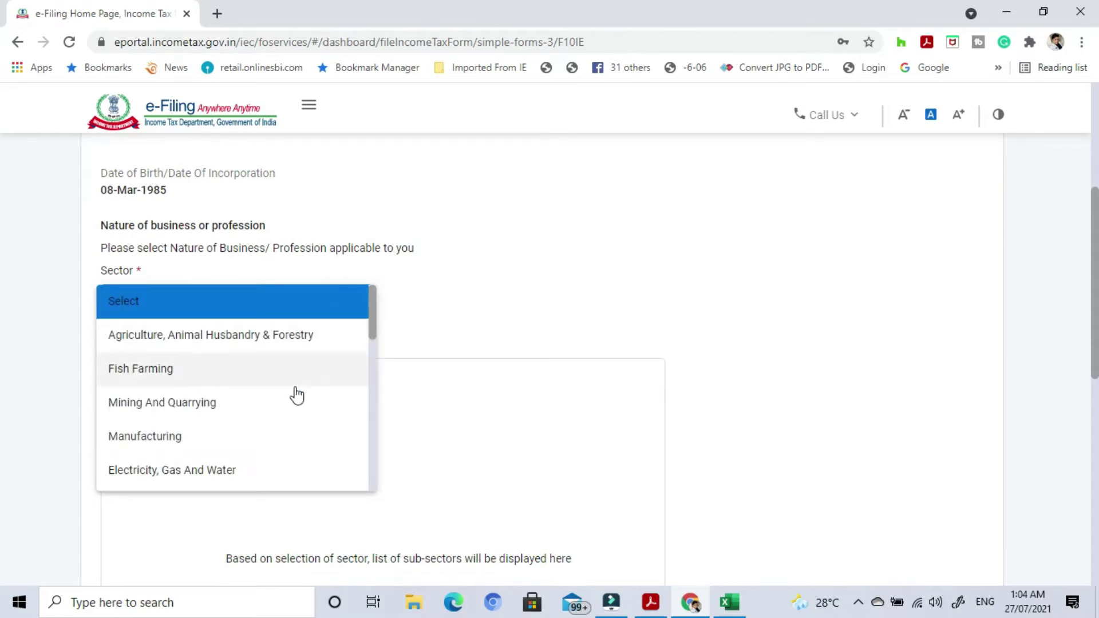
scroll(221, 443, "down", 2)
scroll(227, 446, "down", 5)
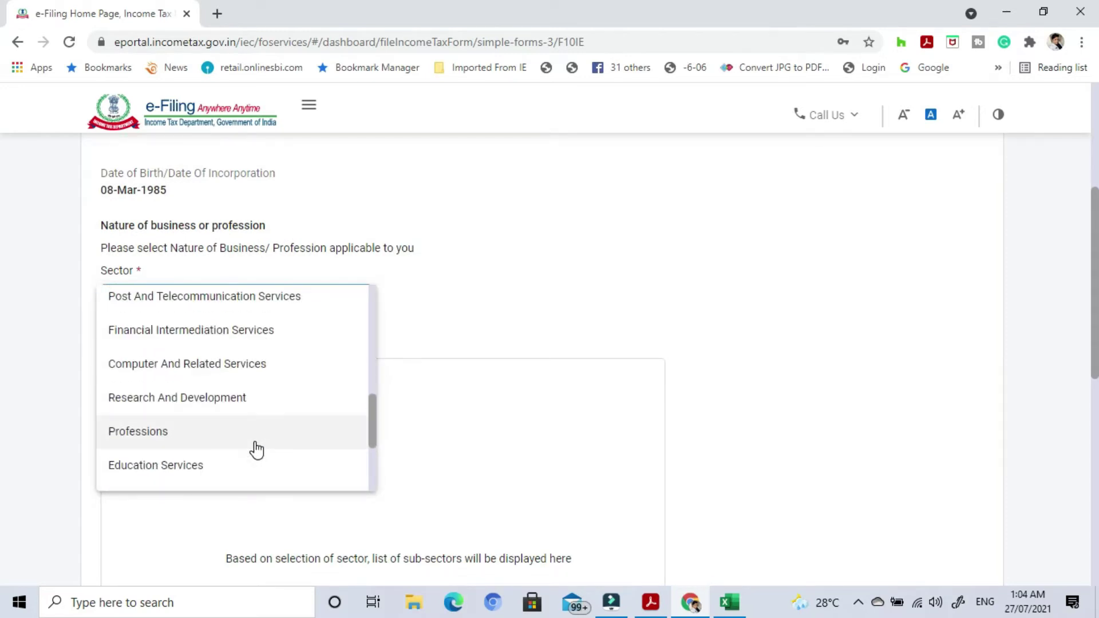
left_click(247, 435)
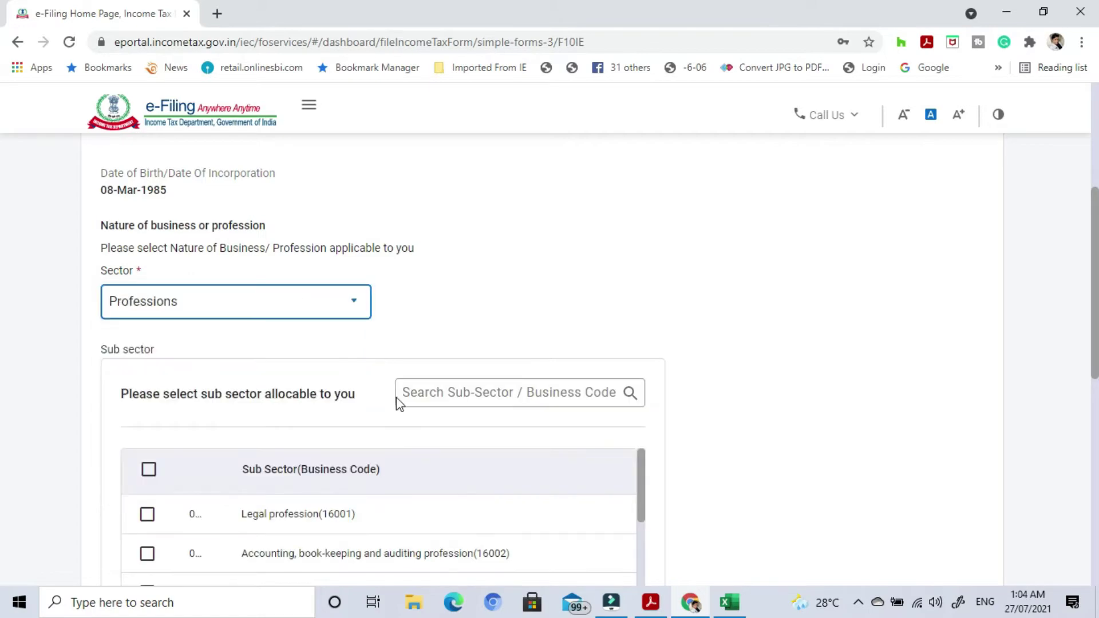
scroll(708, 336, "down", 3)
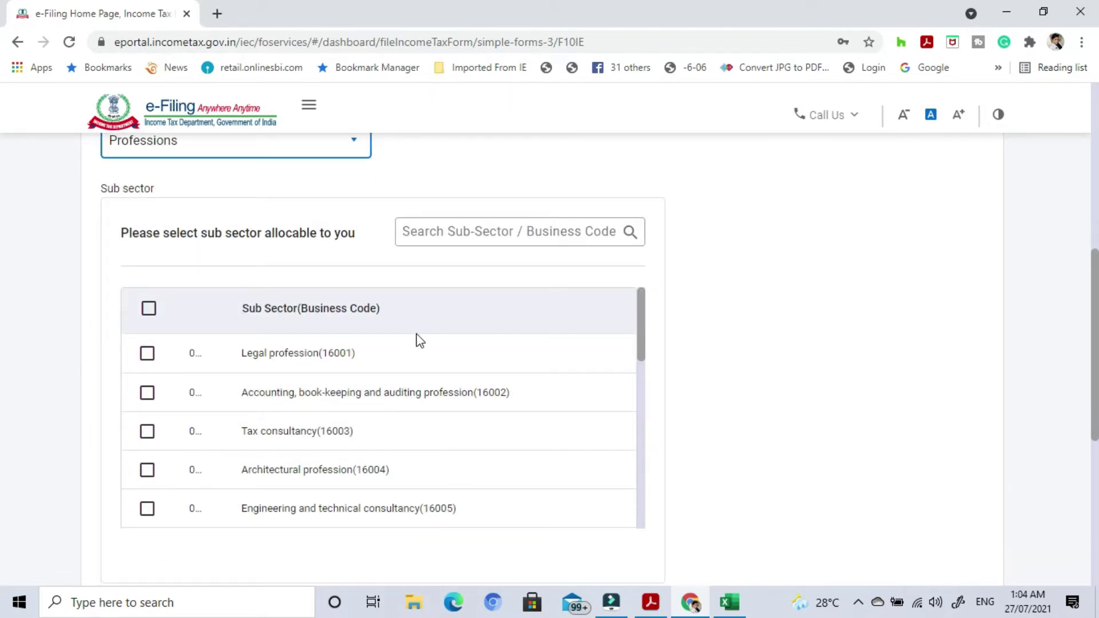
scroll(449, 463, "down", 1)
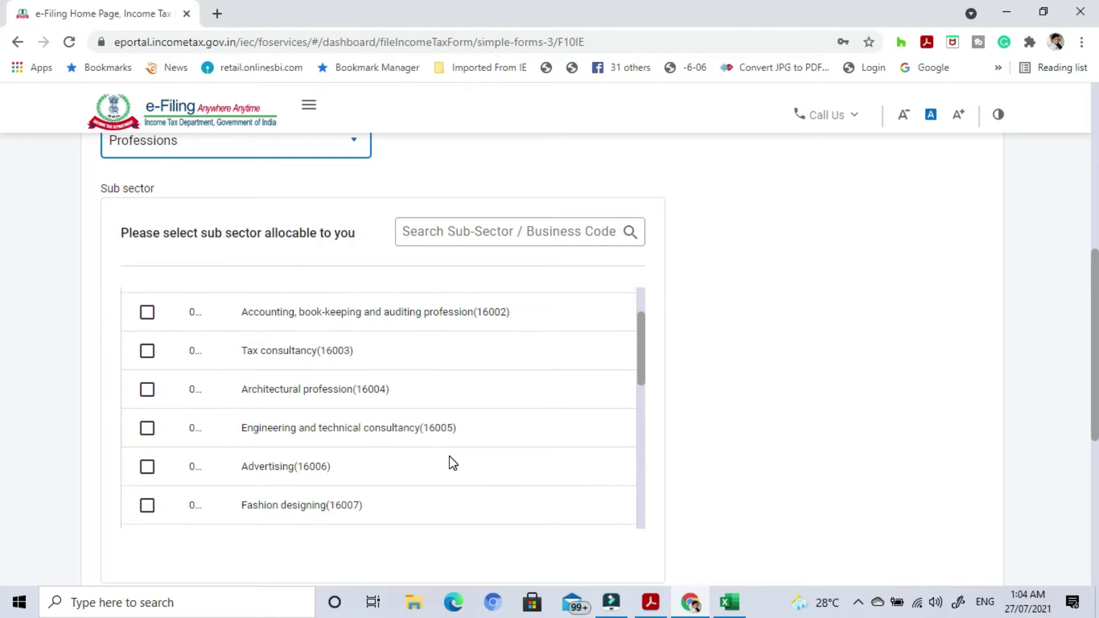
left_click(147, 351)
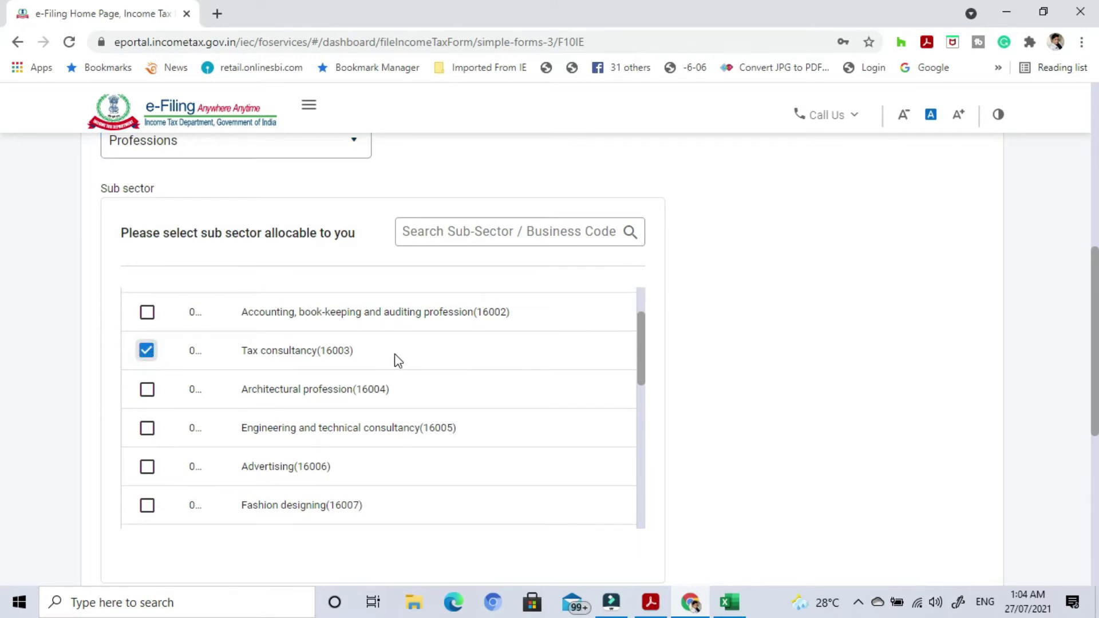
scroll(751, 444, "down", 4)
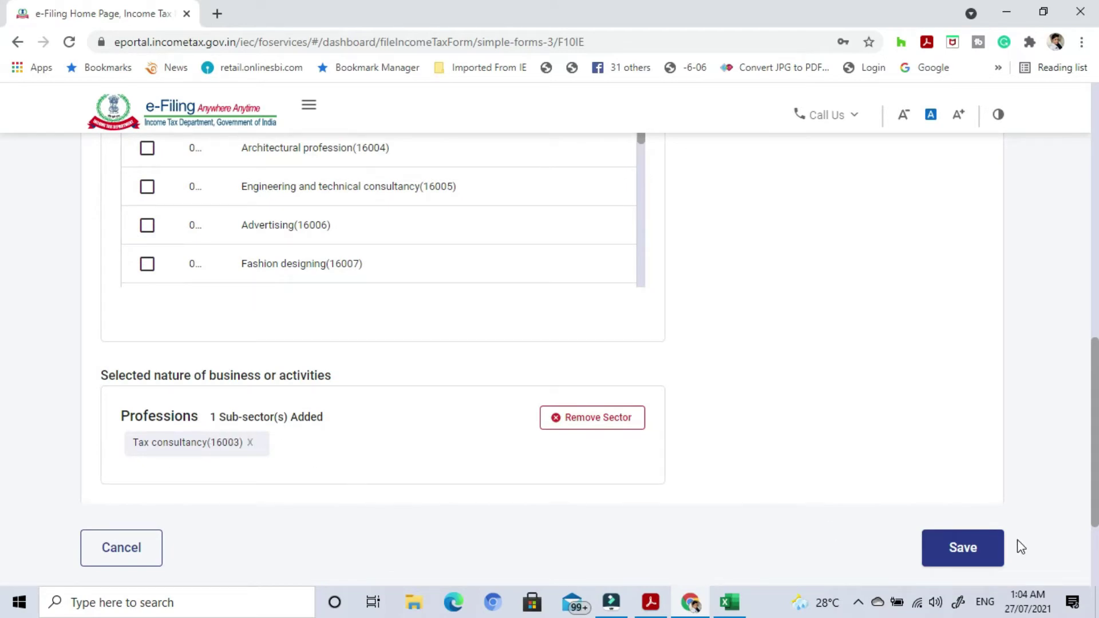
left_click(962, 548)
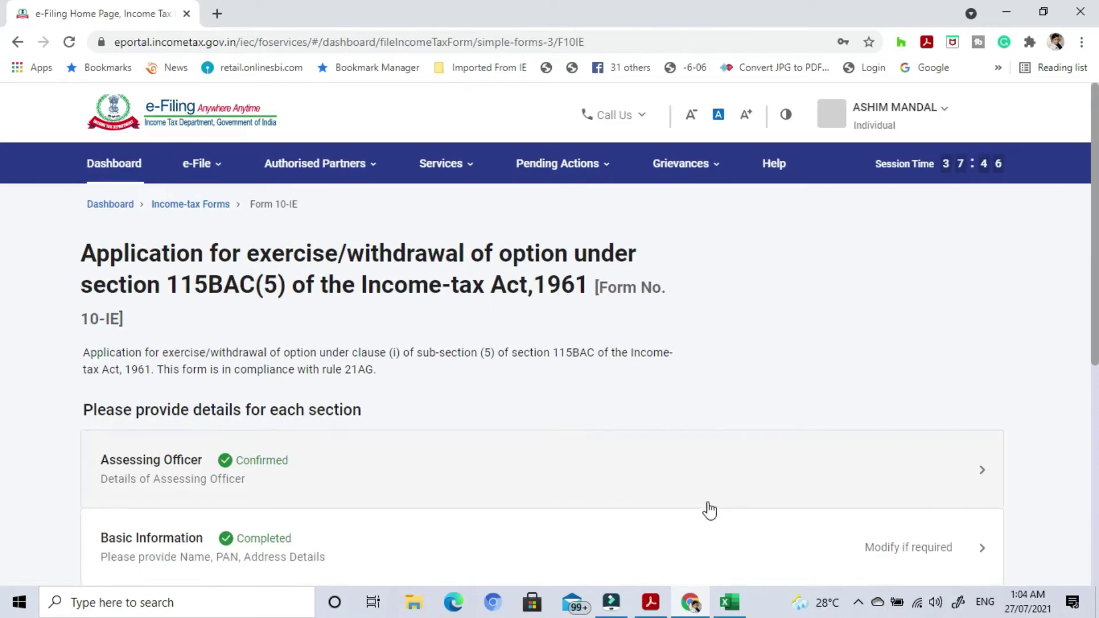
scroll(707, 508, "down", 3)
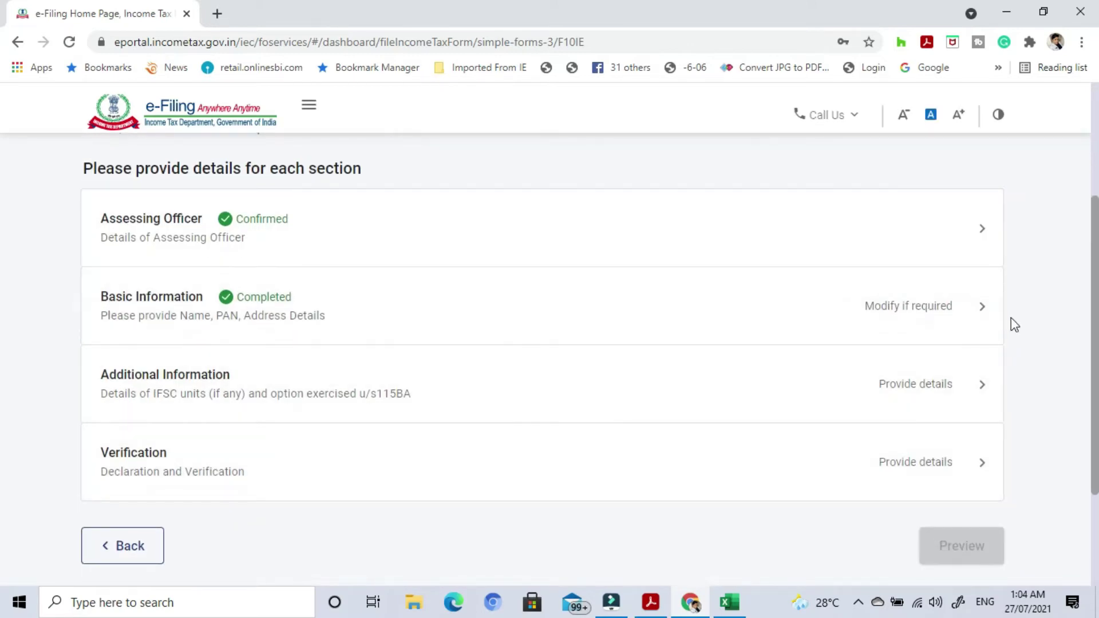
In Additional Information, answer No to the IFSC unit and earlier 115BAC withdrawal questions, then save.
left_click(982, 395)
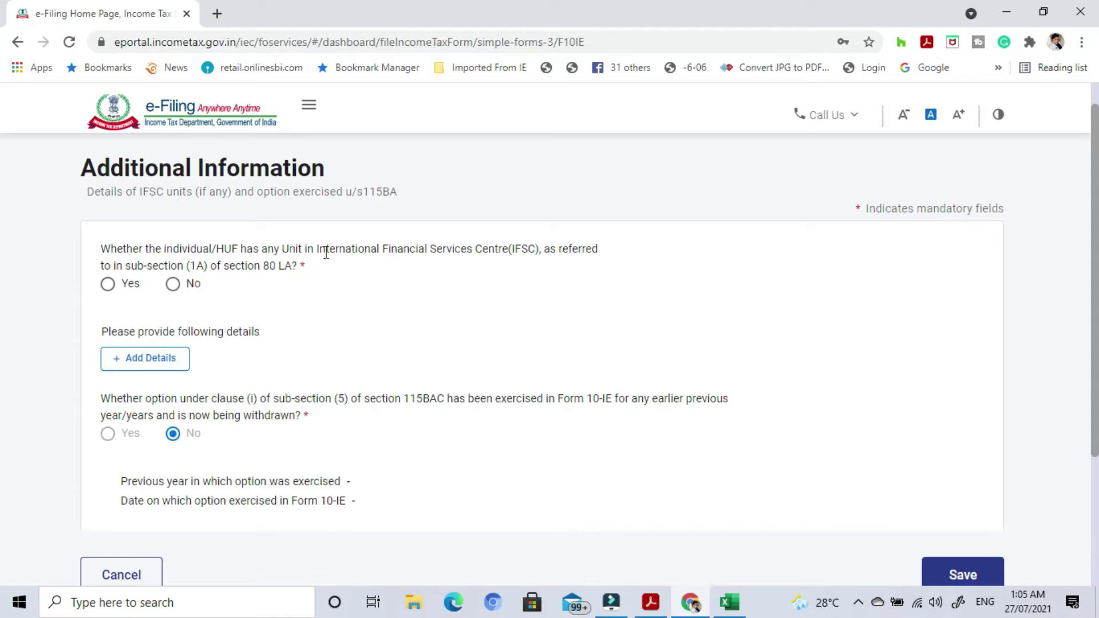
left_click(175, 292)
scroll(481, 309, "down", 1)
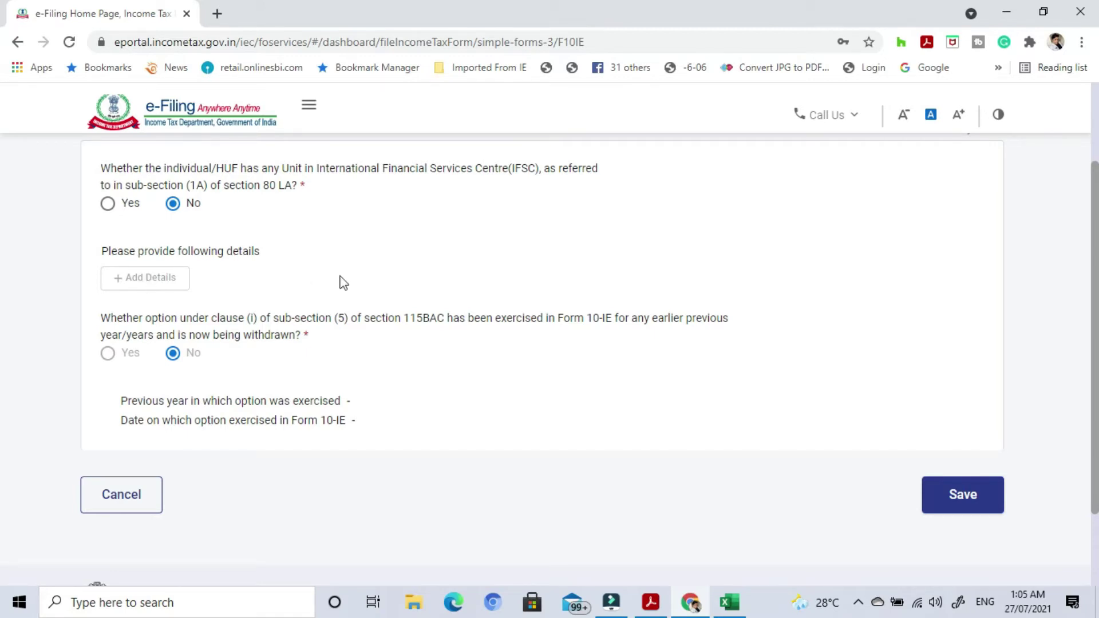
scroll(343, 282, "down", 1)
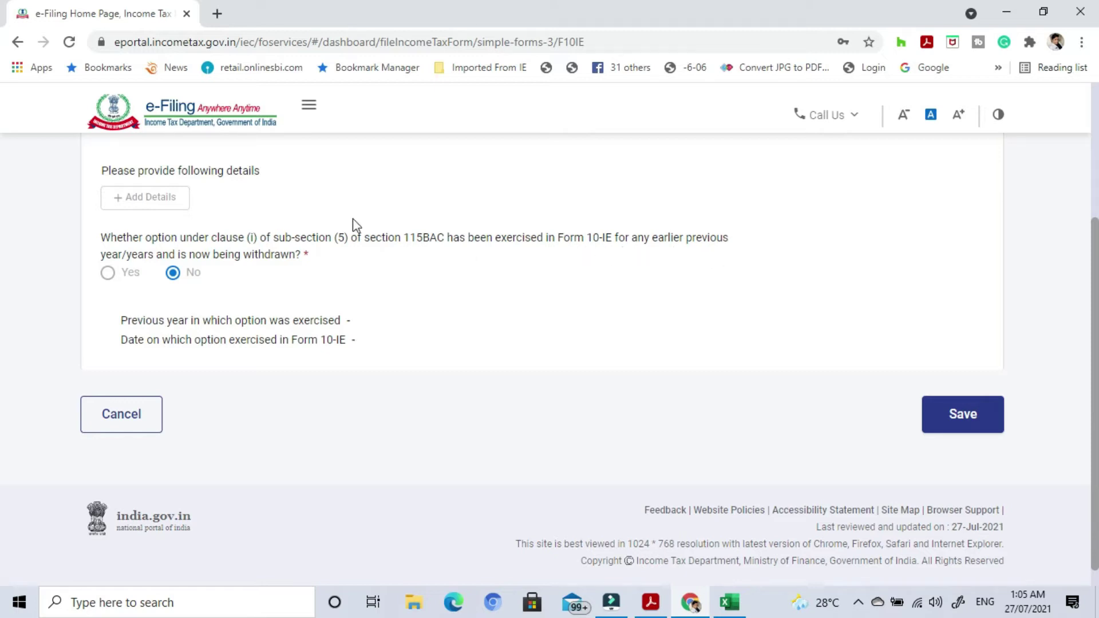
left_click(177, 278)
left_click(116, 275)
scroll(484, 315, "down", 1)
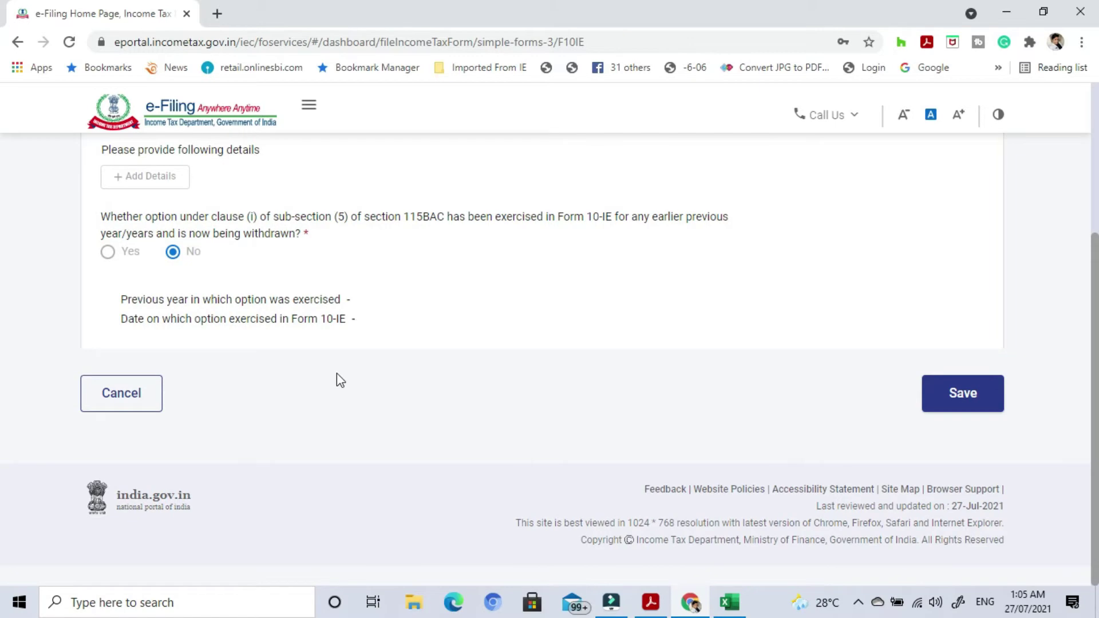
left_click(968, 404)
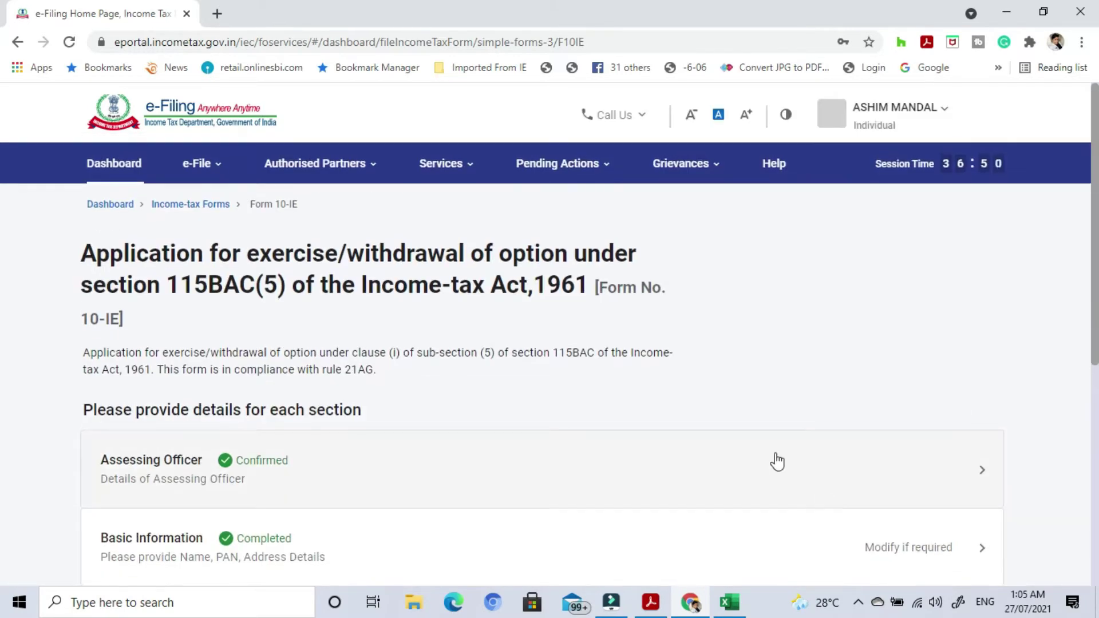
scroll(777, 461, "down", 5)
Open the Verification section and accept the opening declaration statement.
left_click(966, 398)
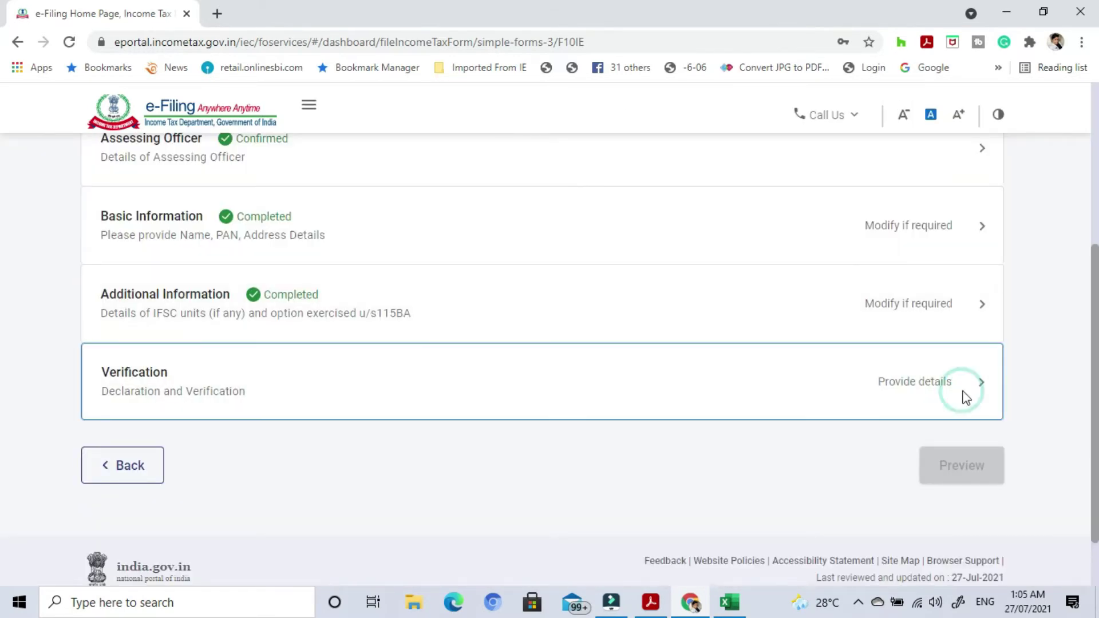
scroll(643, 368, "up", 4)
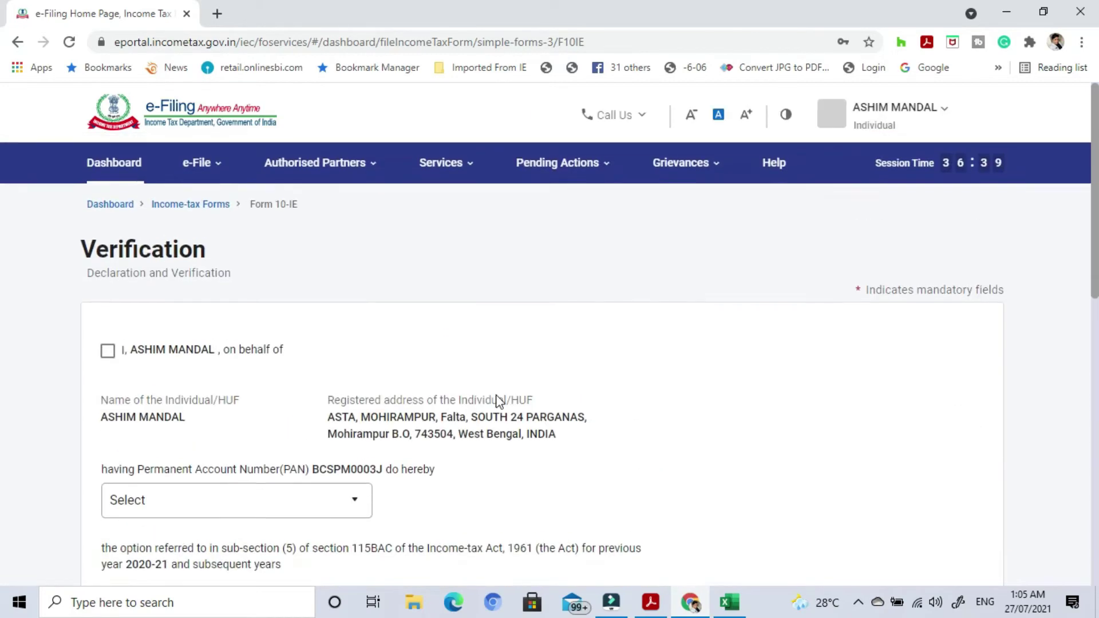
left_click(108, 351)
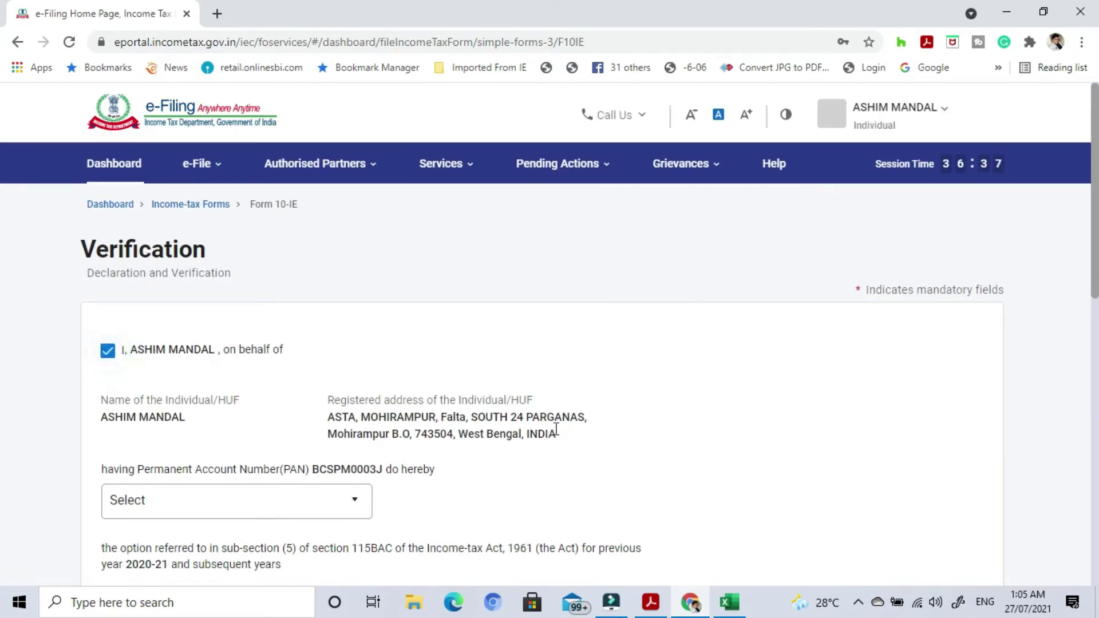
scroll(556, 430, "down", 3)
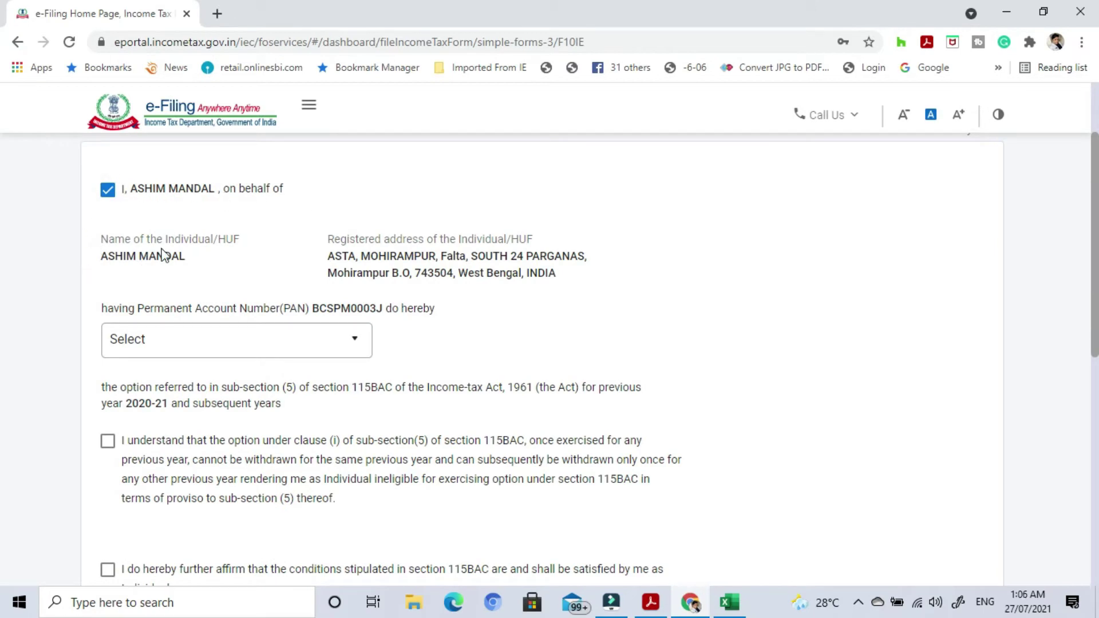
scroll(630, 281, "down", 2)
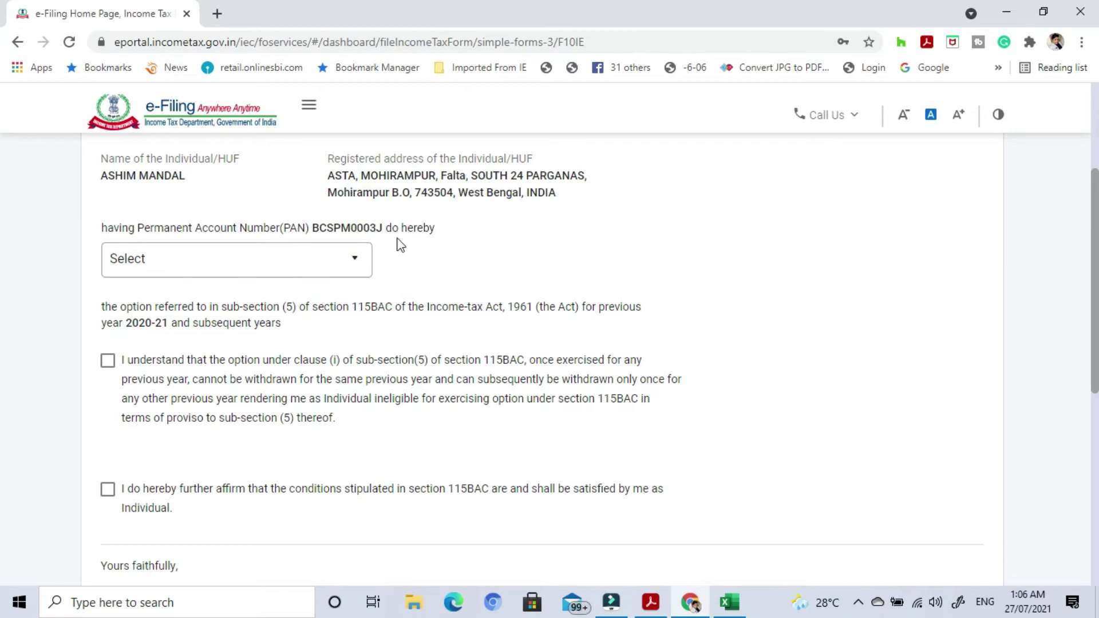
Set the declaration choice to exercise the section 115BAC option.
left_click(359, 264)
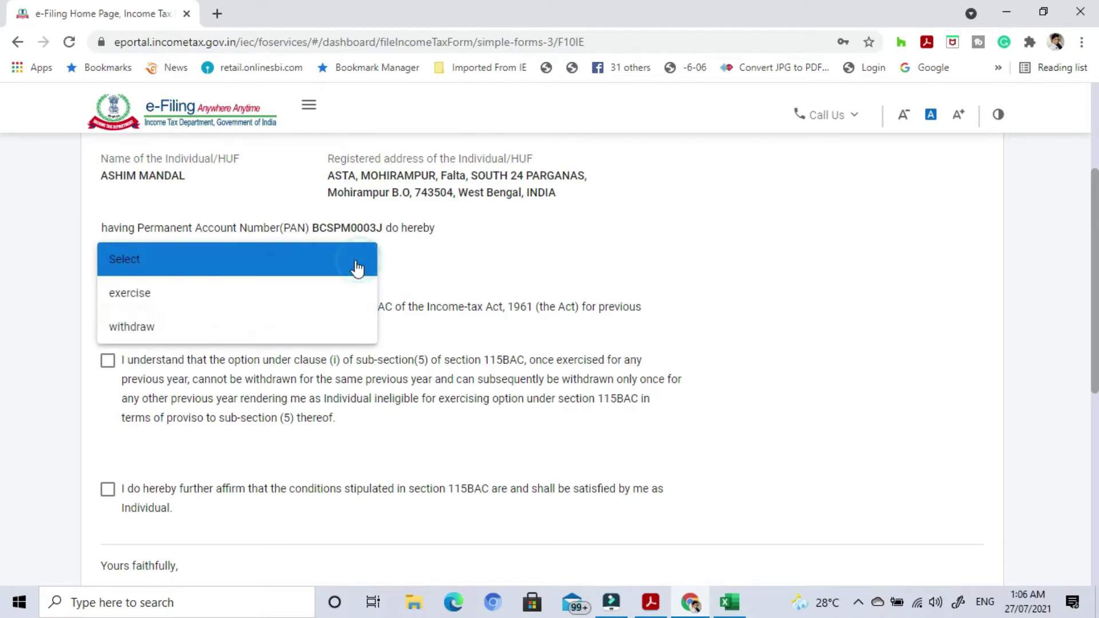
left_click(151, 299)
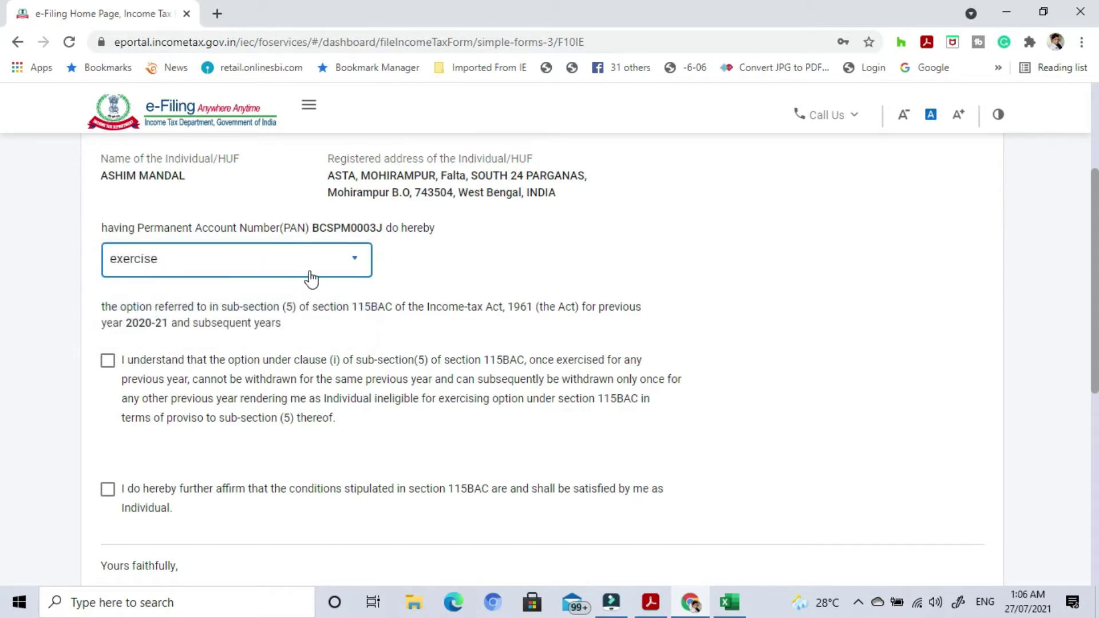
left_click(352, 268)
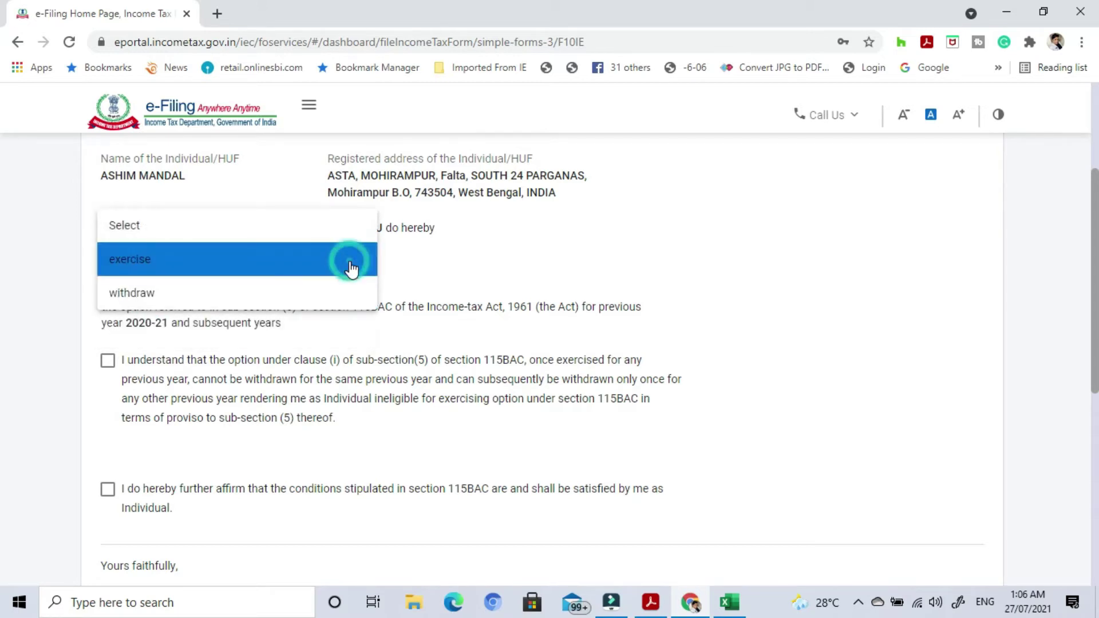
left_click(198, 299)
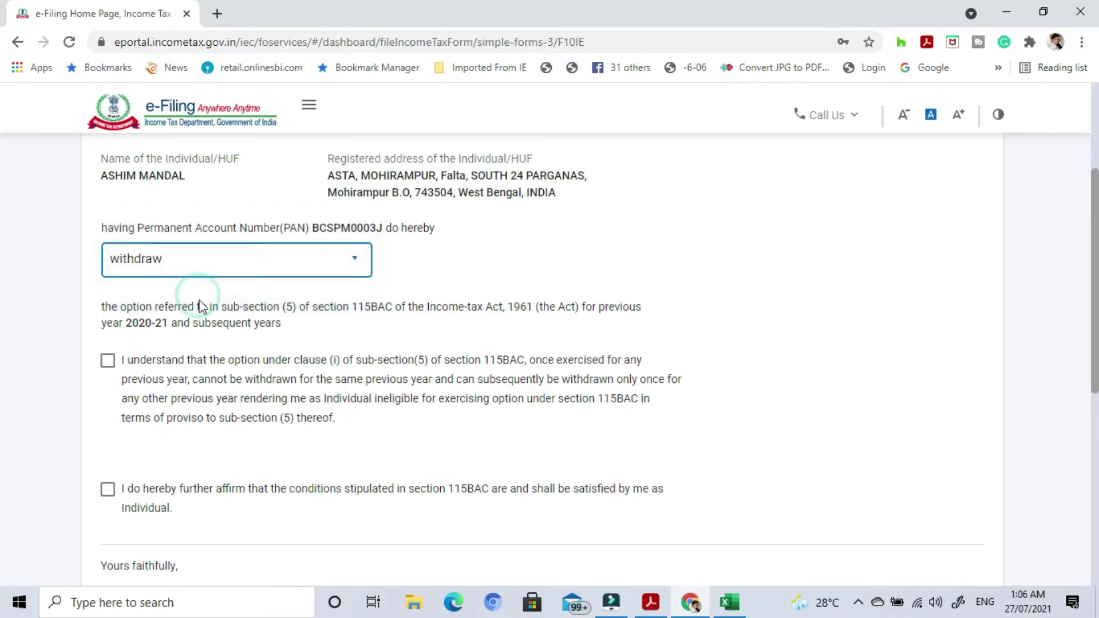
left_click(305, 266)
left_click(218, 226)
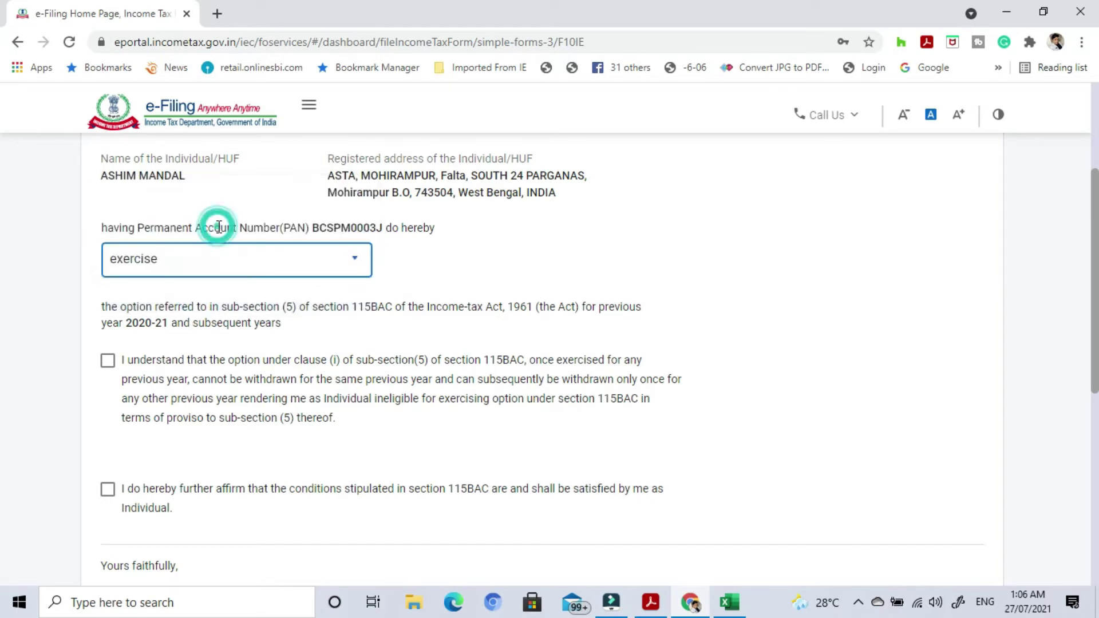
left_click(519, 271)
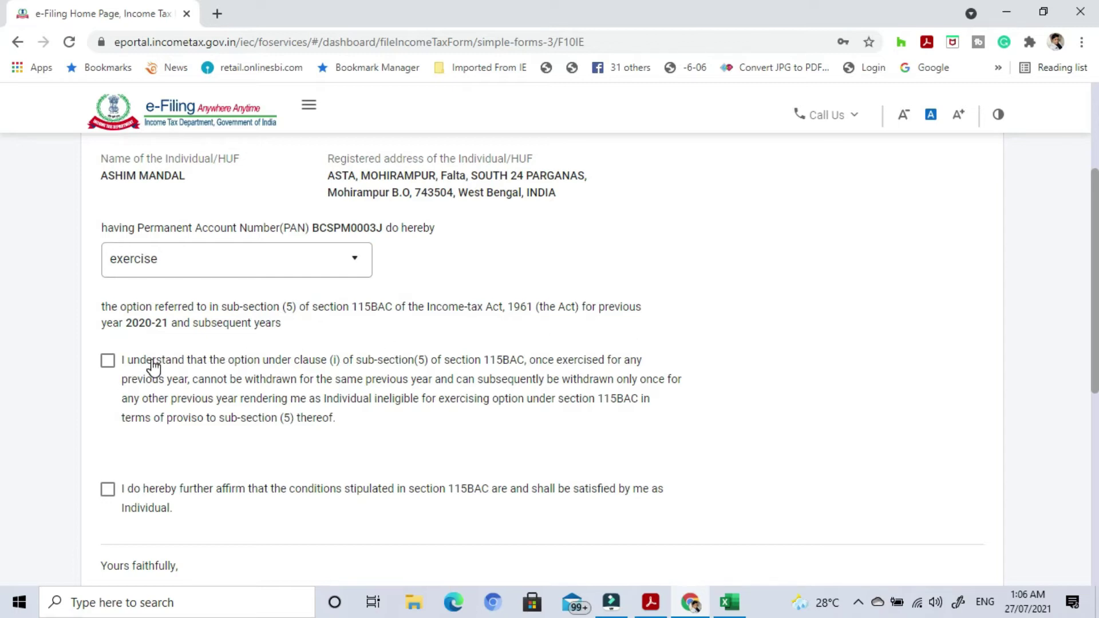
scroll(152, 363, "down", 1)
Tick the 'I understand' and 'I do hereby further affirm' undertakings and save the Verification.
left_click(107, 280)
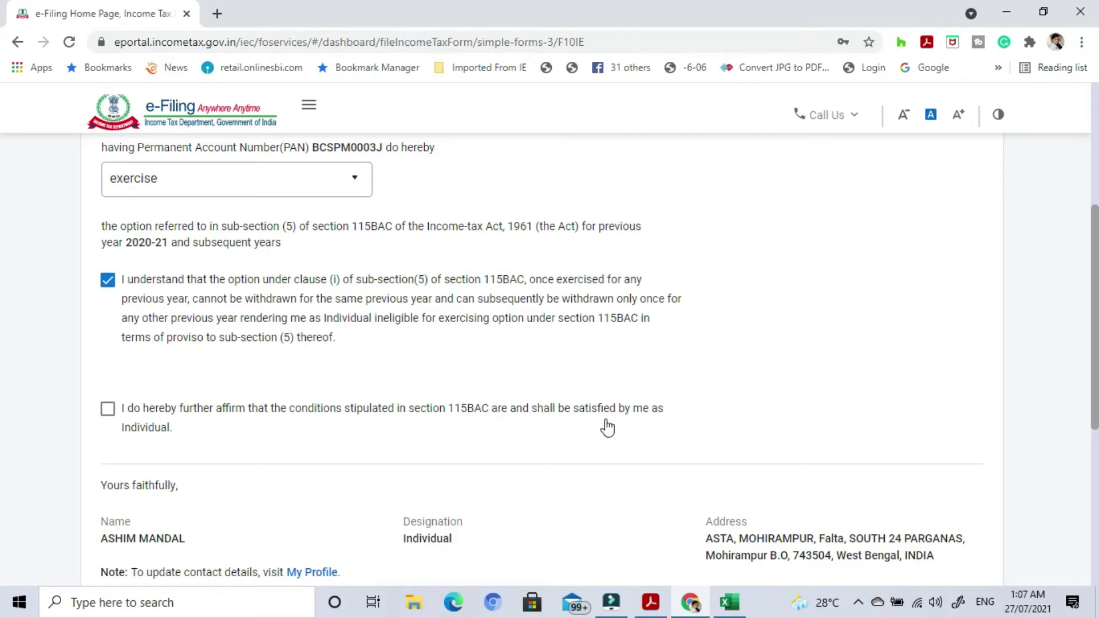
left_click(108, 410)
scroll(341, 451, "down", 4)
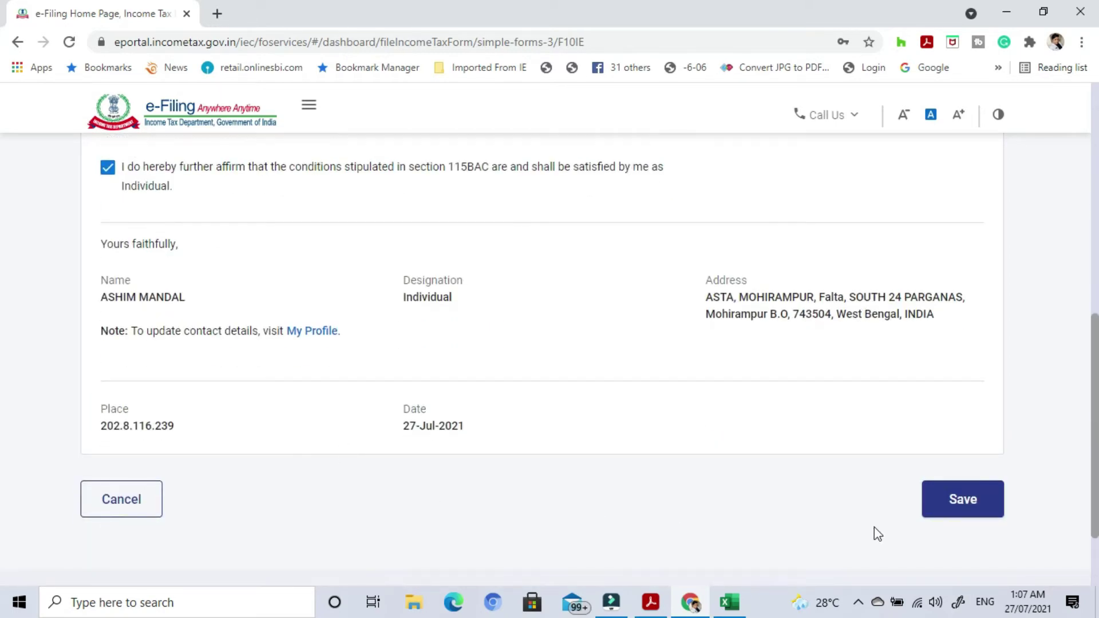
left_click(946, 506)
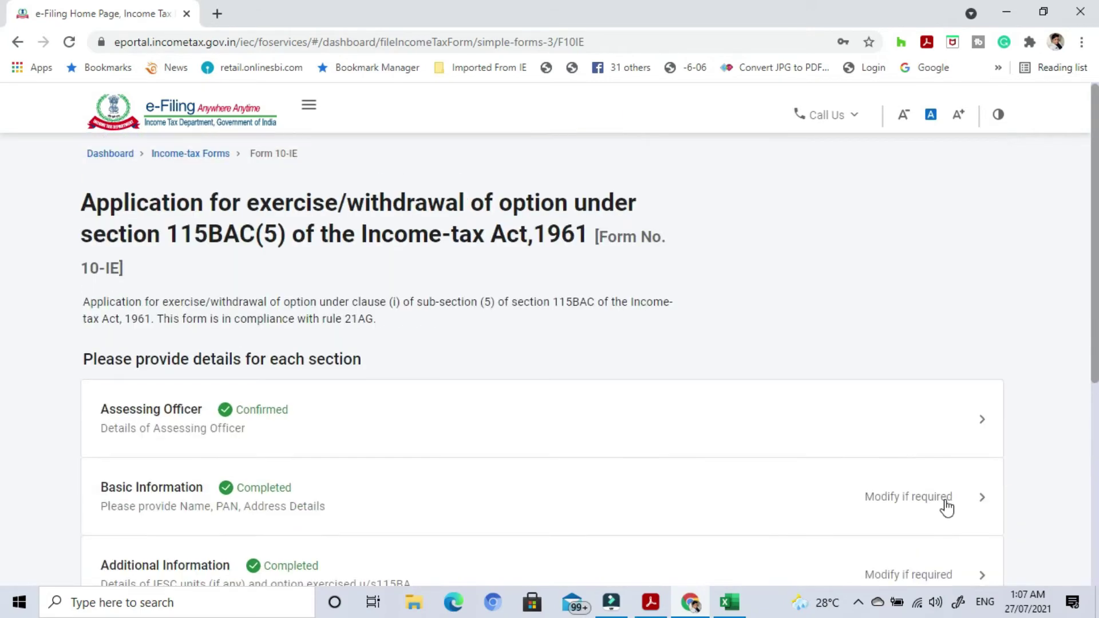
Preview the filled Form 10-IE and choose Proceed To E-Verify.
scroll(624, 500, "down", 7)
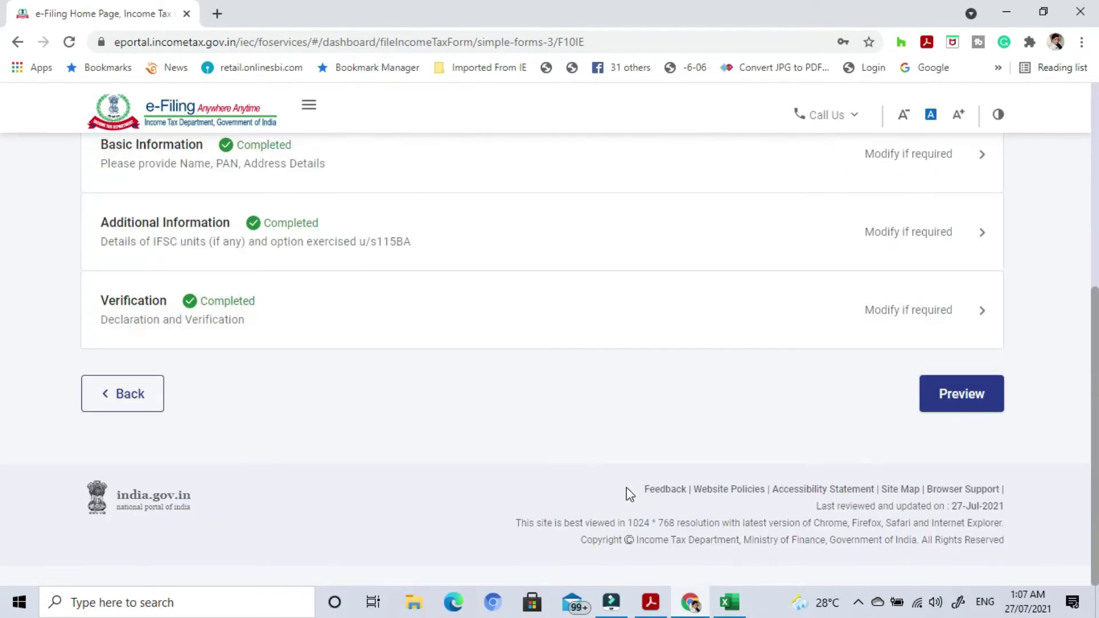
scroll(444, 346, "up", 4)
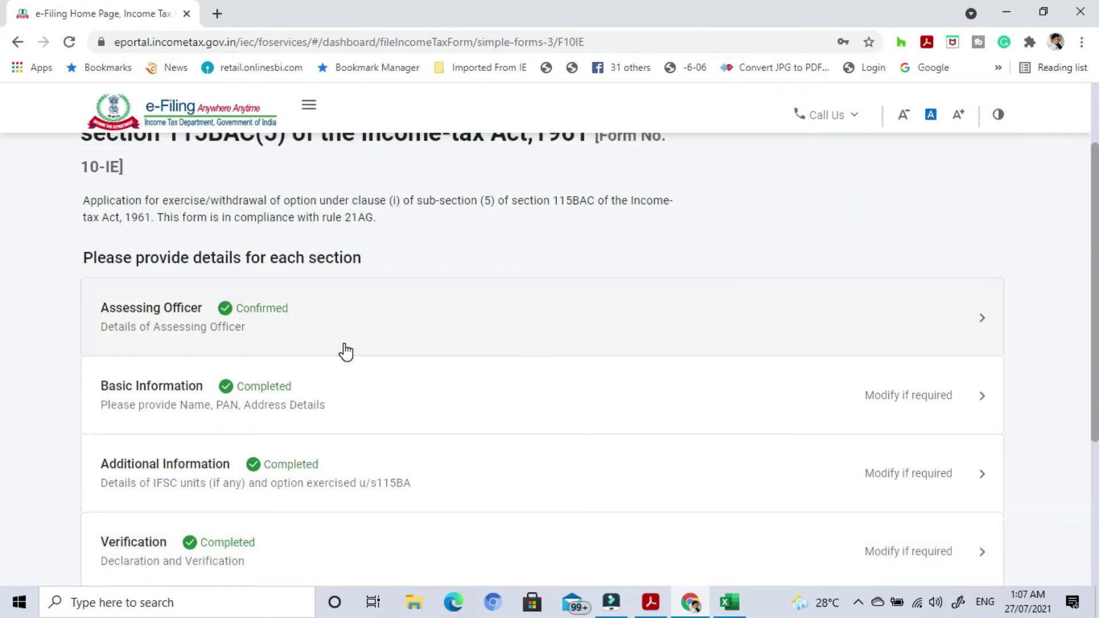
scroll(343, 351, "down", 4)
left_click(958, 401)
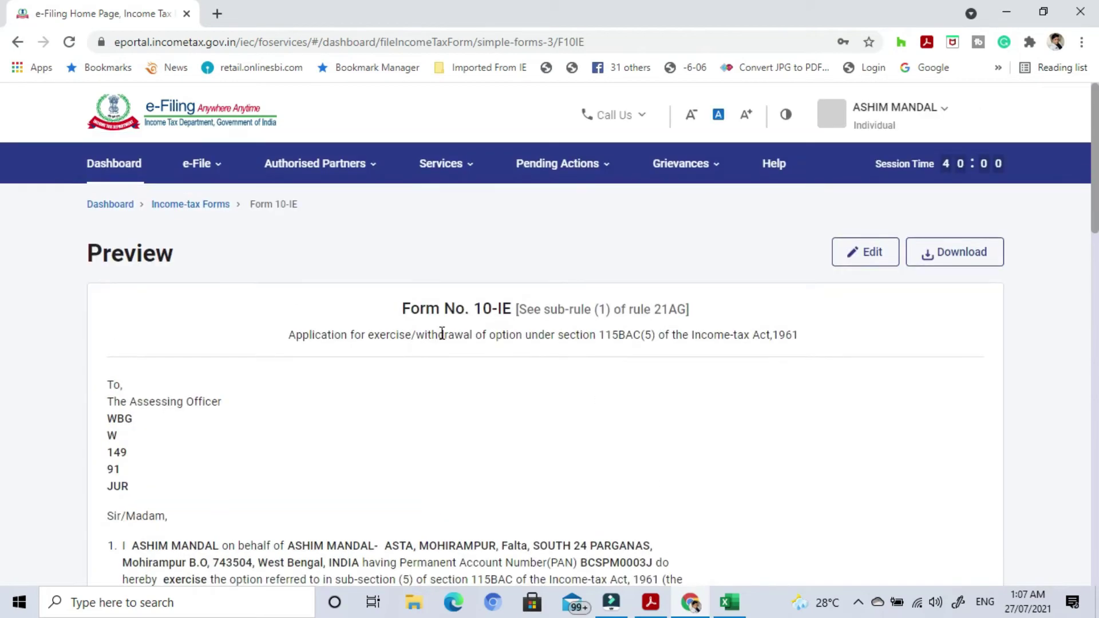
scroll(651, 393, "down", 4)
scroll(654, 393, "down", 16)
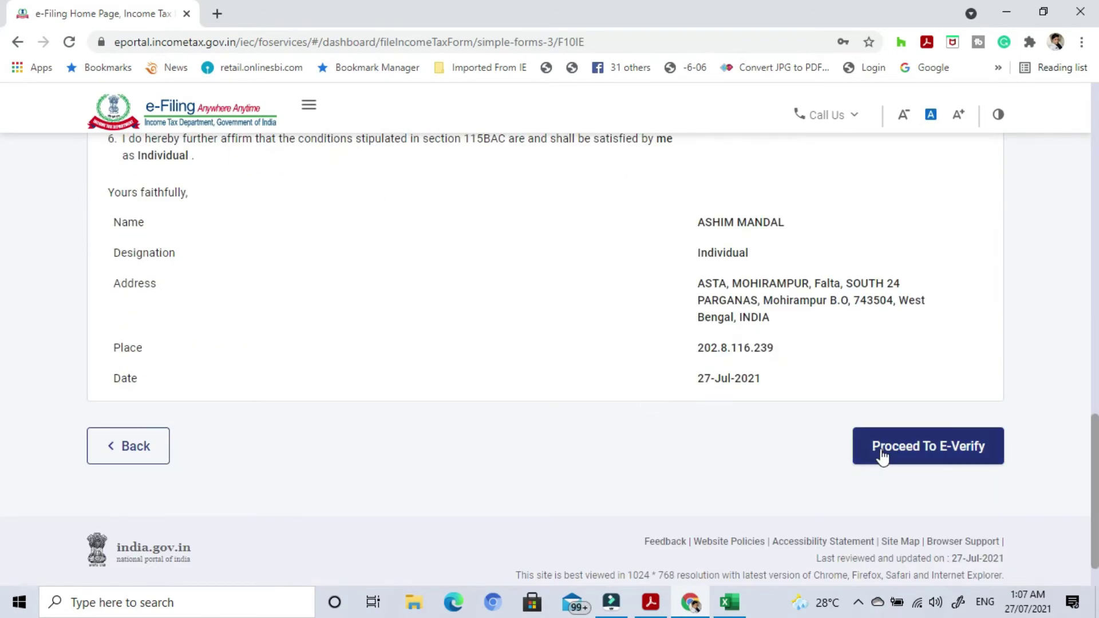
left_click(919, 449)
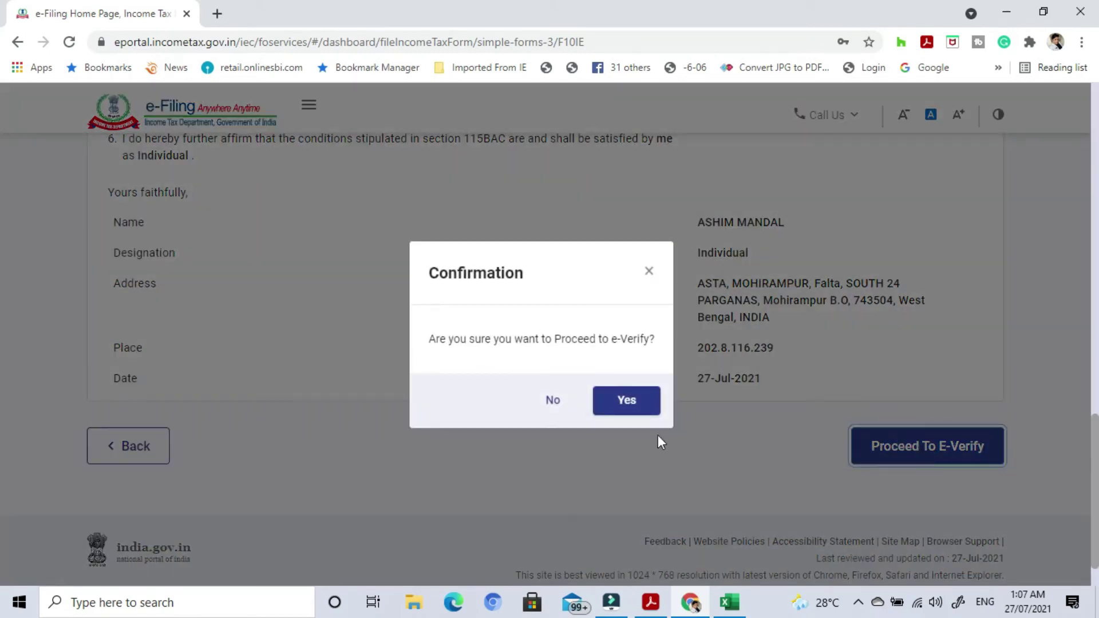
Confirm e-verification and select OTP on the Aadhaar-registered mobile number as the method.
left_click(630, 402)
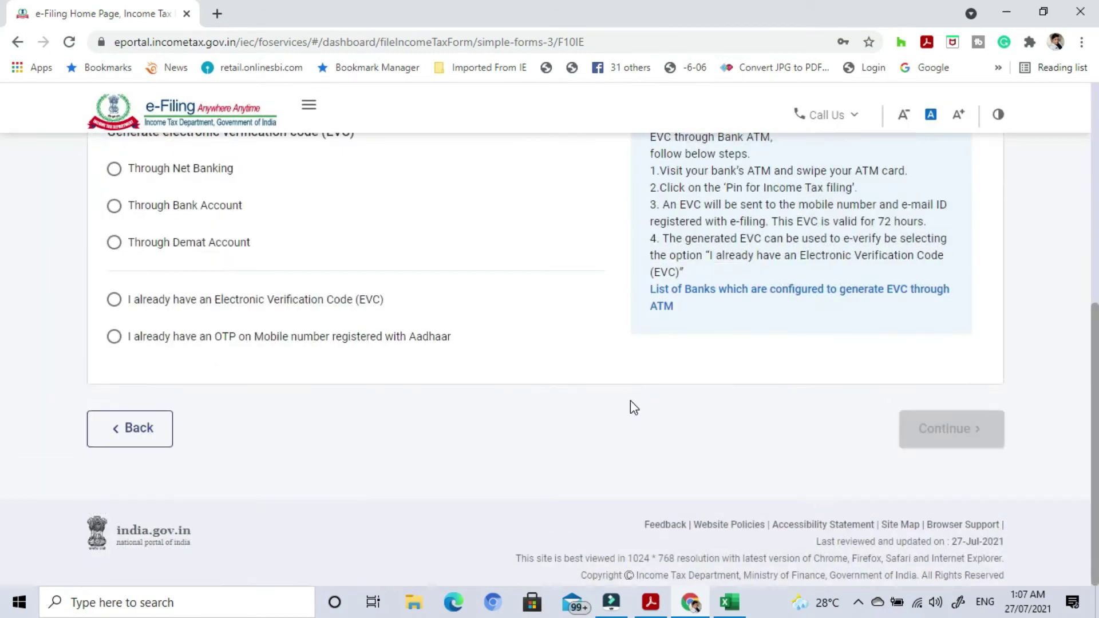
scroll(631, 401, "up", 7)
scroll(490, 443, "down", 3)
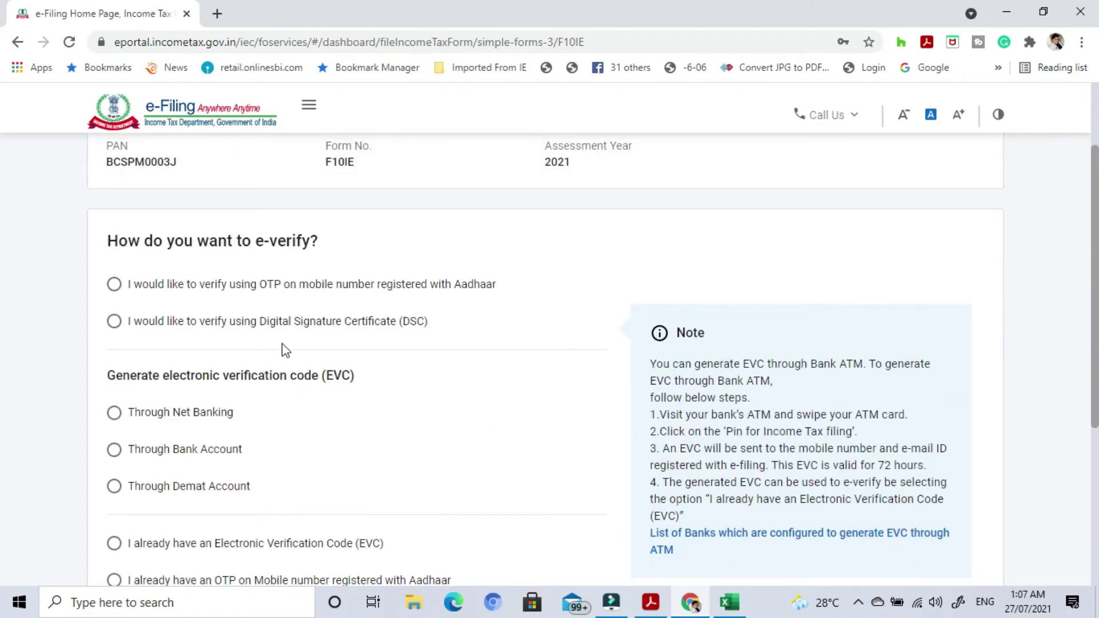
scroll(443, 332, "down", 3)
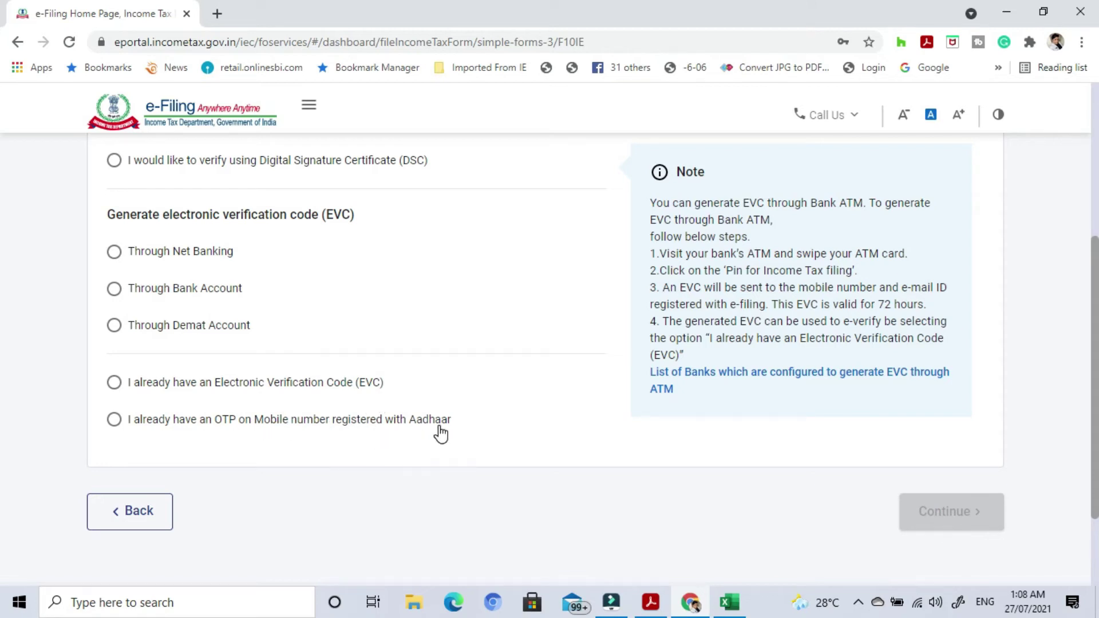
scroll(554, 429, "up", 1)
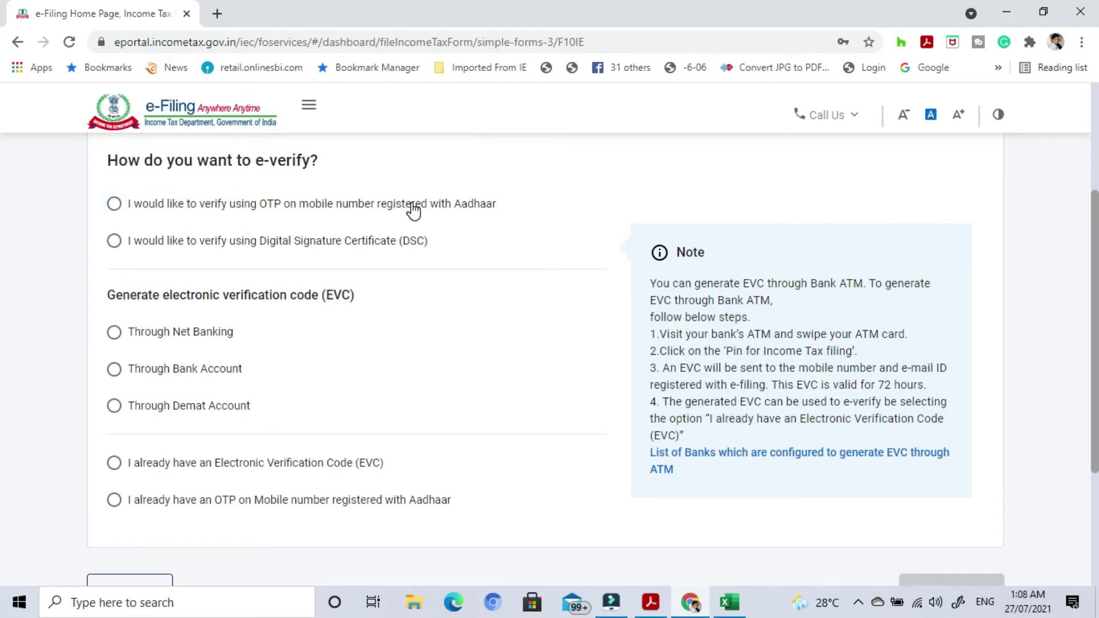
left_click(113, 204)
scroll(314, 337, "down", 3)
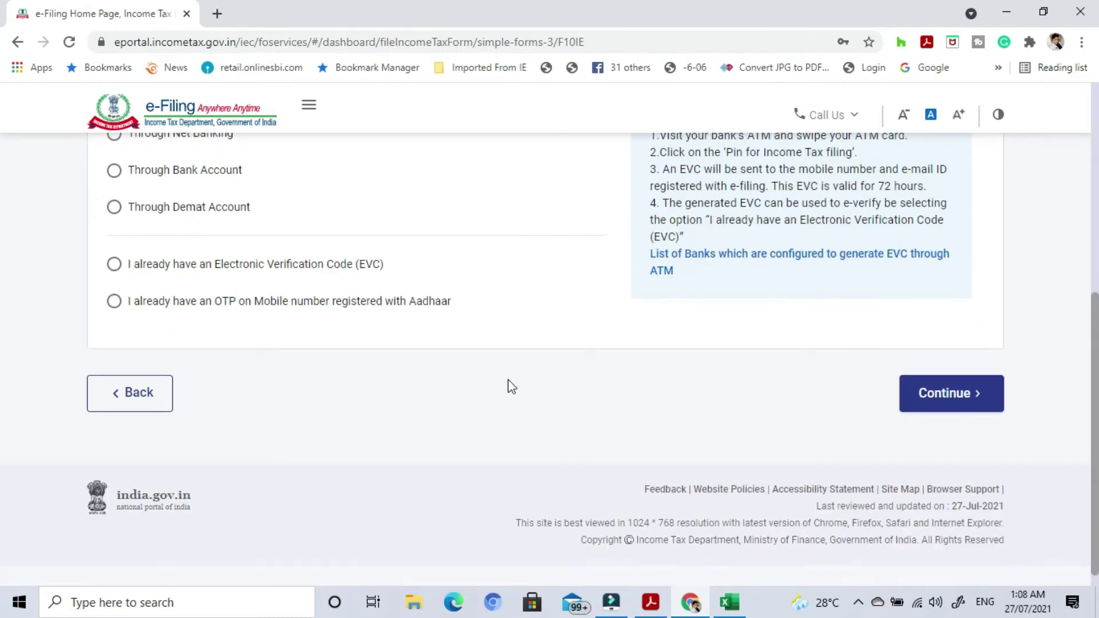
left_click(967, 394)
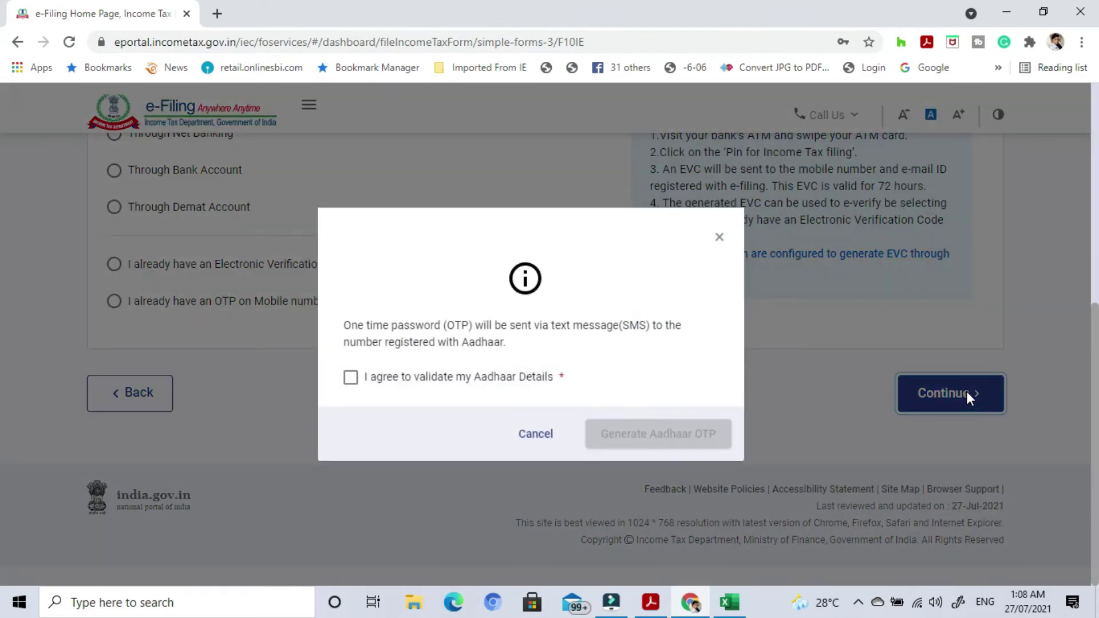
Consent to Aadhaar validation, generate the OTP, and enter and submit the six-digit code.
left_click(351, 378)
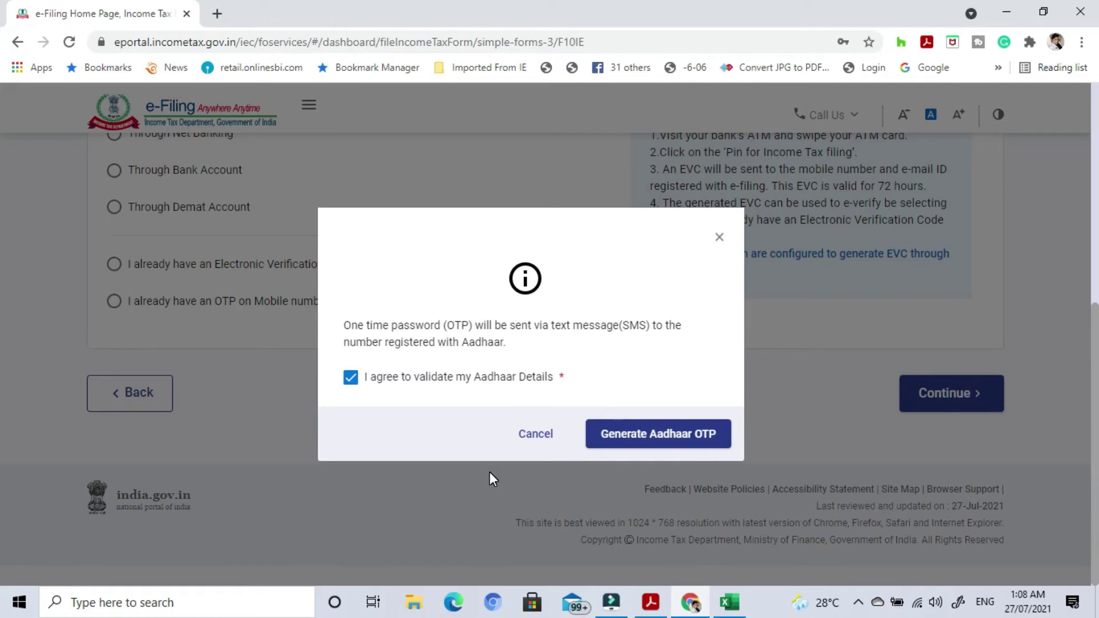
left_click(611, 439)
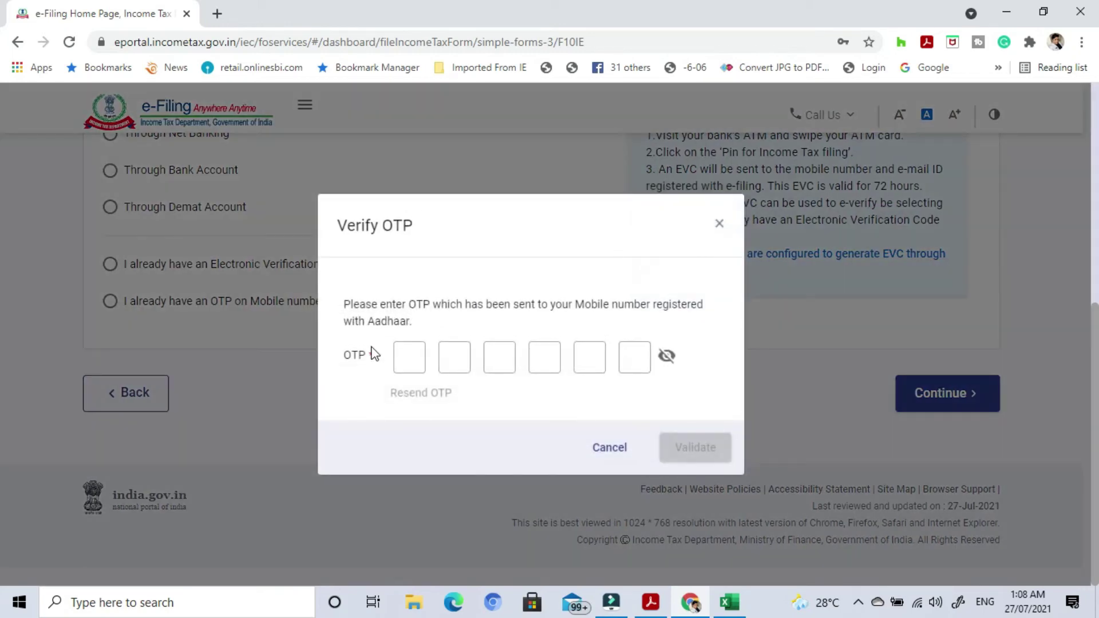
left_click(400, 358)
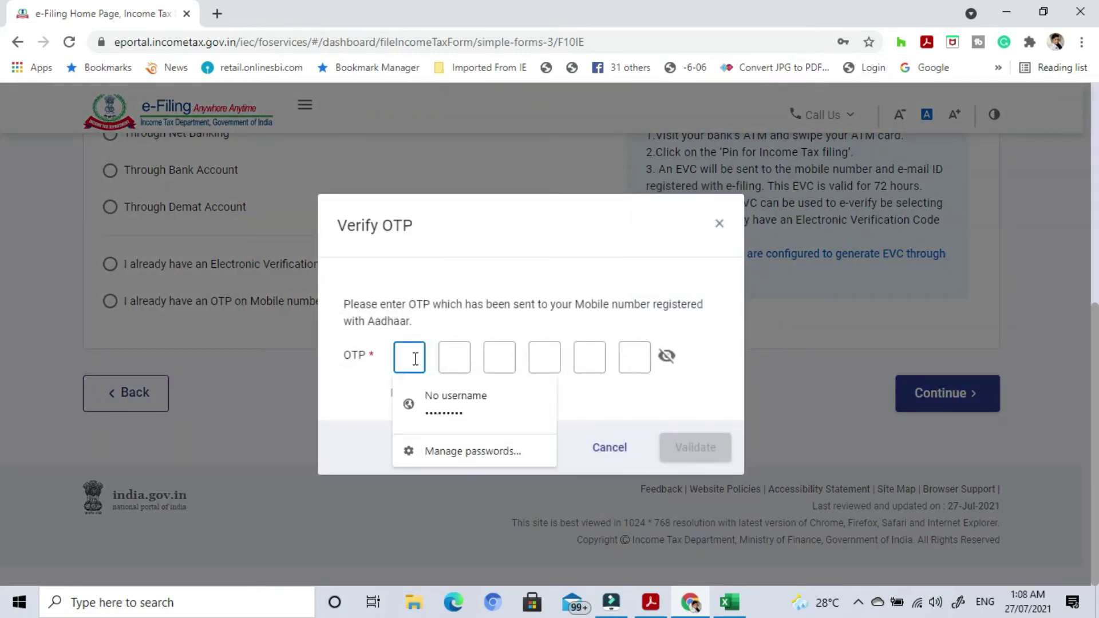
type("1")
left_click(453, 358)
type("1")
left_click(498, 358)
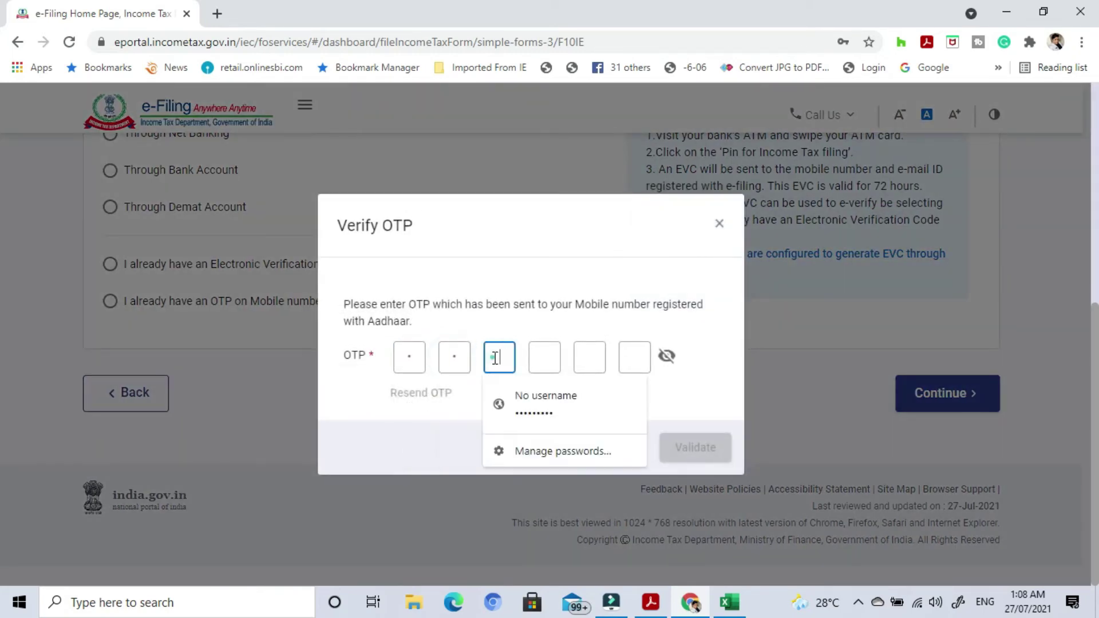
type("1")
left_click(544, 357)
type("1")
left_click(589, 322)
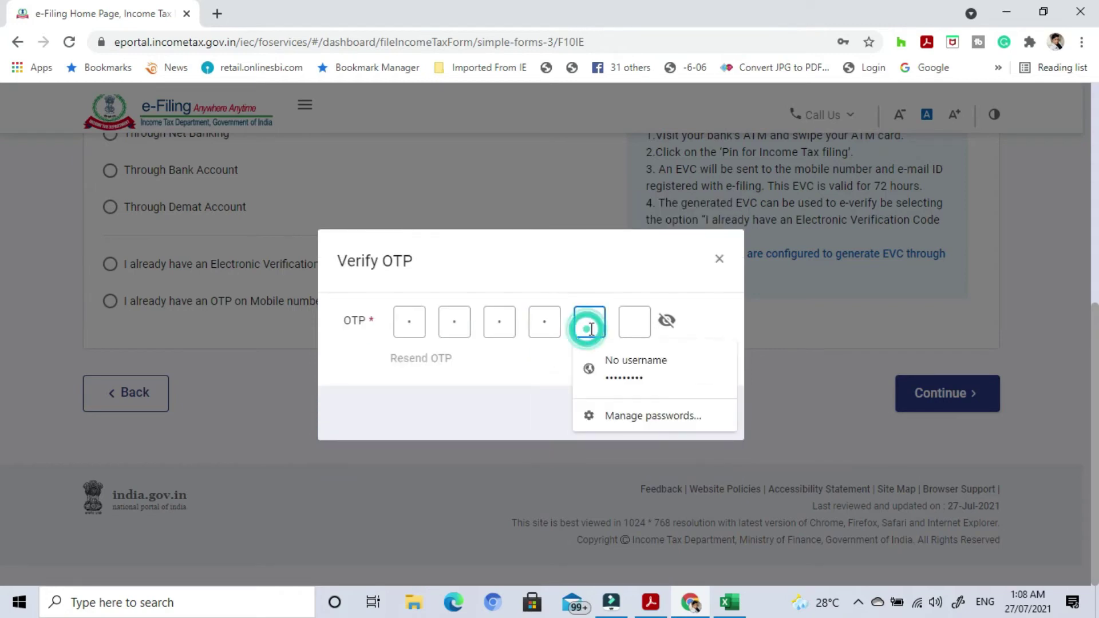
type("1")
left_click(633, 322)
type("1")
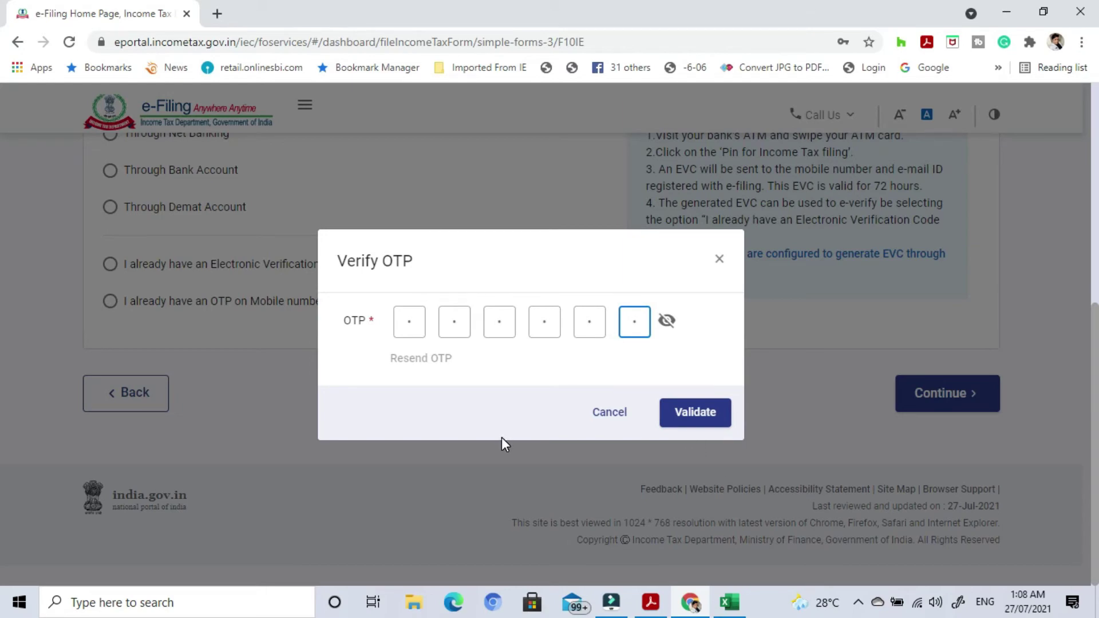
key("Return")
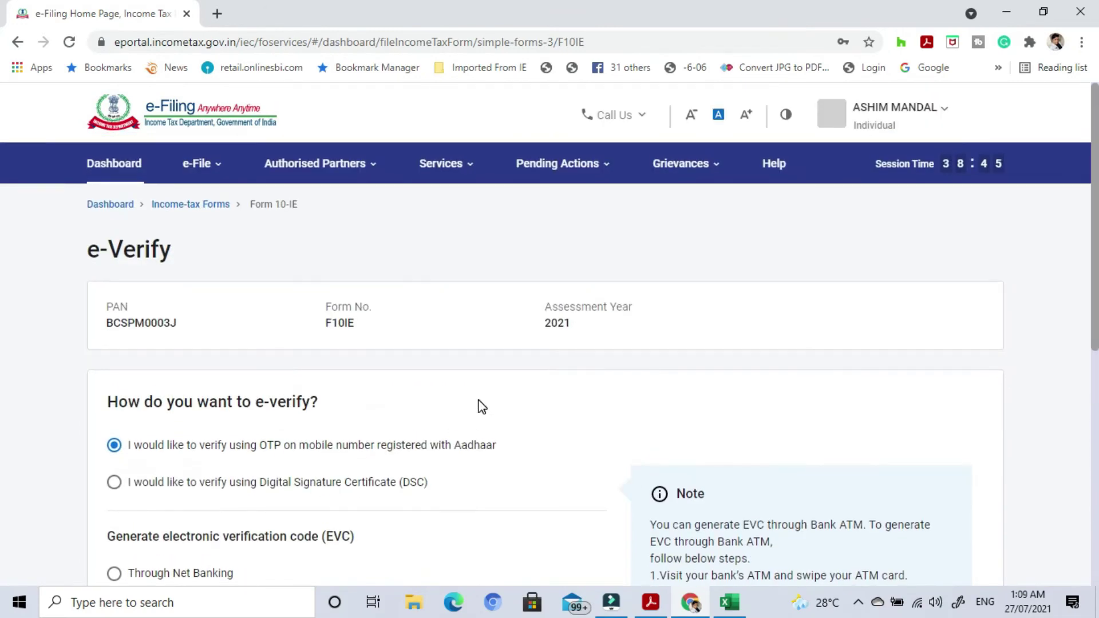
In the Sec.115BAC PDF, highlight the Form 10IE due dates for business income and salary income.
key("alt+Tab")
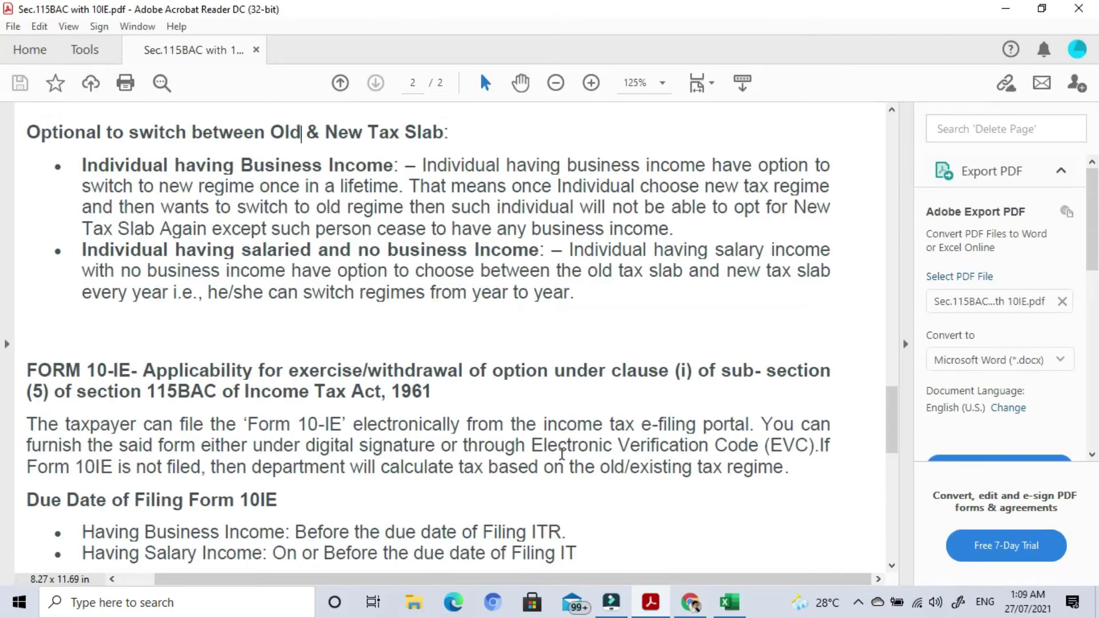
scroll(600, 447, "down", 3)
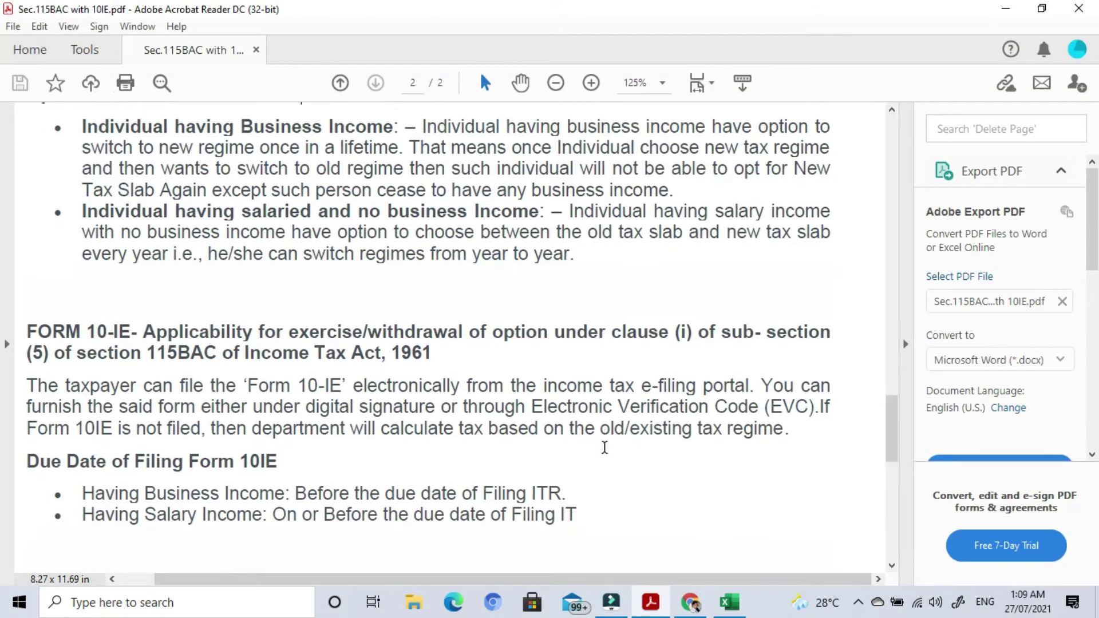
scroll(608, 456, "down", 3)
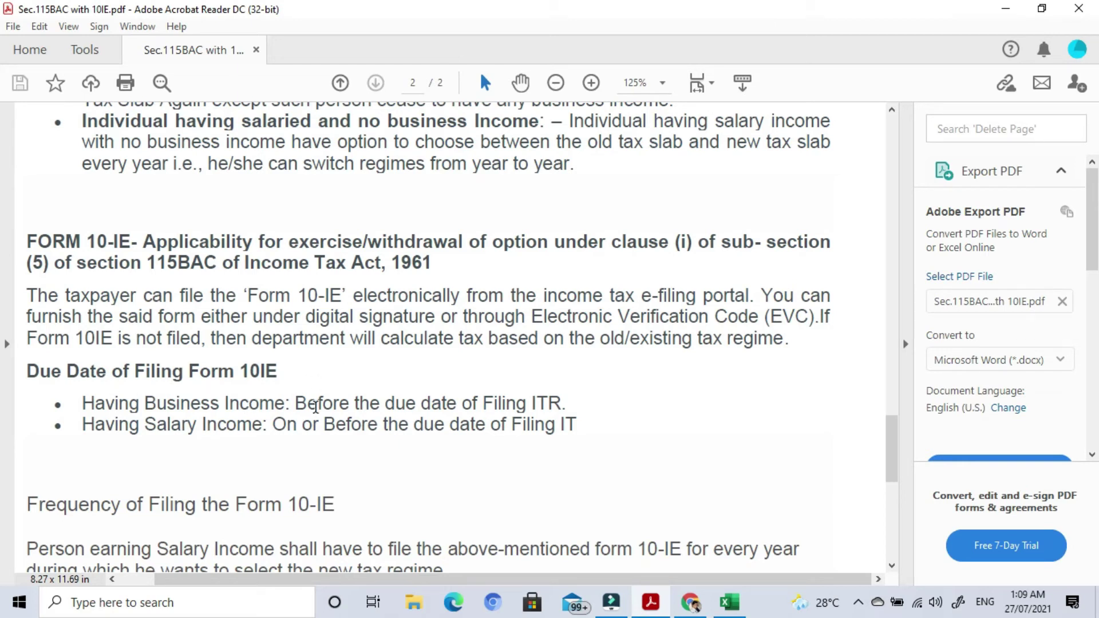
left_click_drag(294, 404, 573, 400)
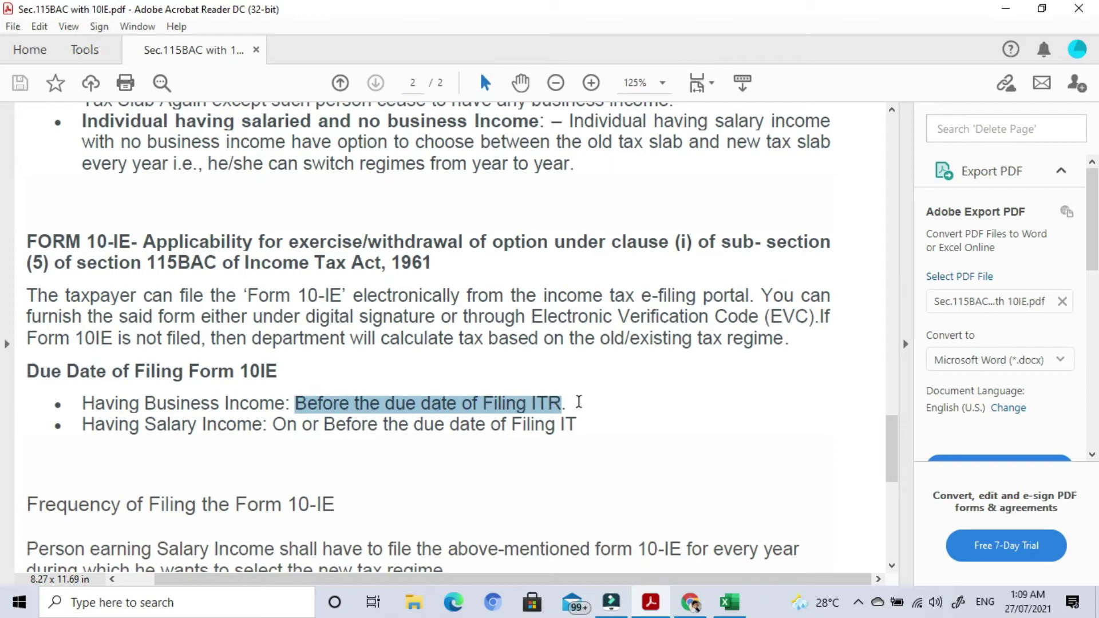
left_click(579, 402)
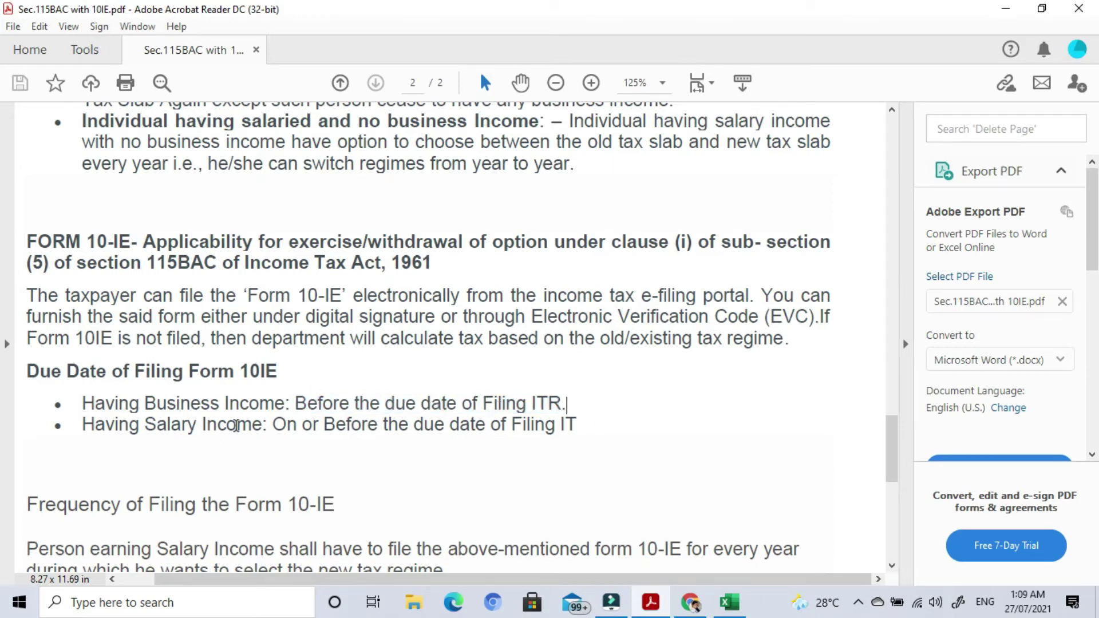
left_click_drag(272, 426, 579, 425)
left_click(616, 431)
scroll(601, 467, "down", 3)
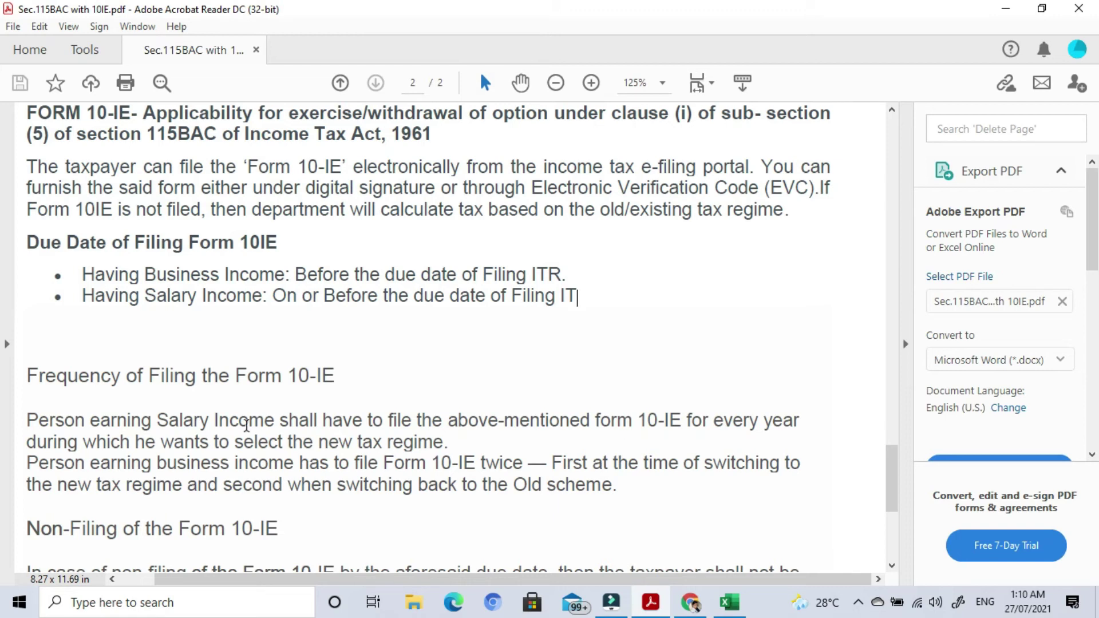
Scroll back up to the New Tax Slab rate table on page 1.
scroll(338, 492, "down", 2)
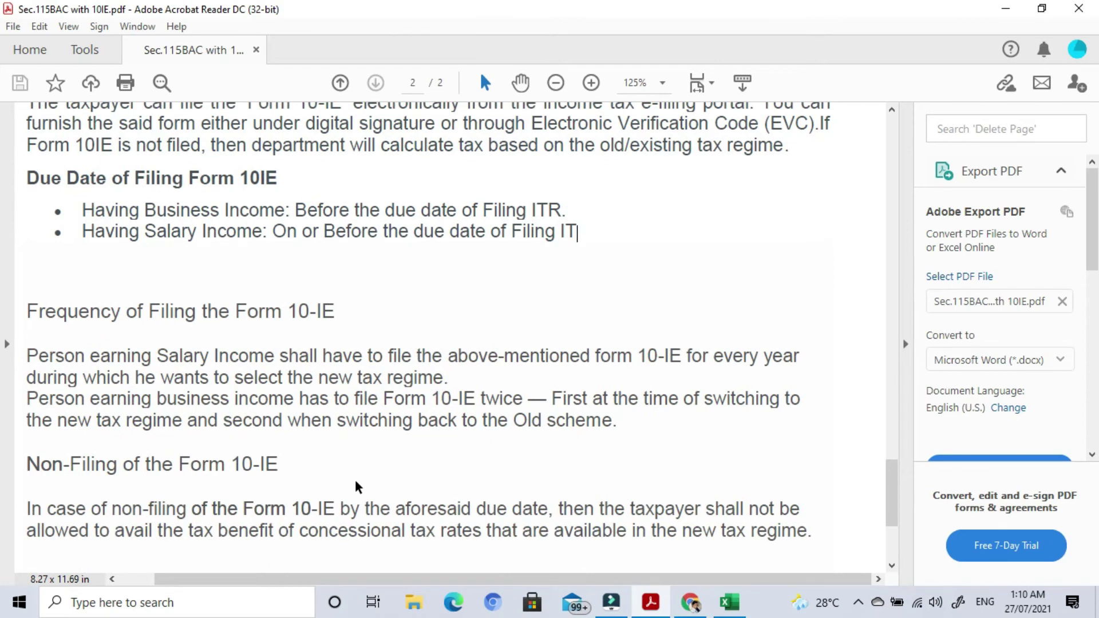
scroll(272, 473, "down", 1)
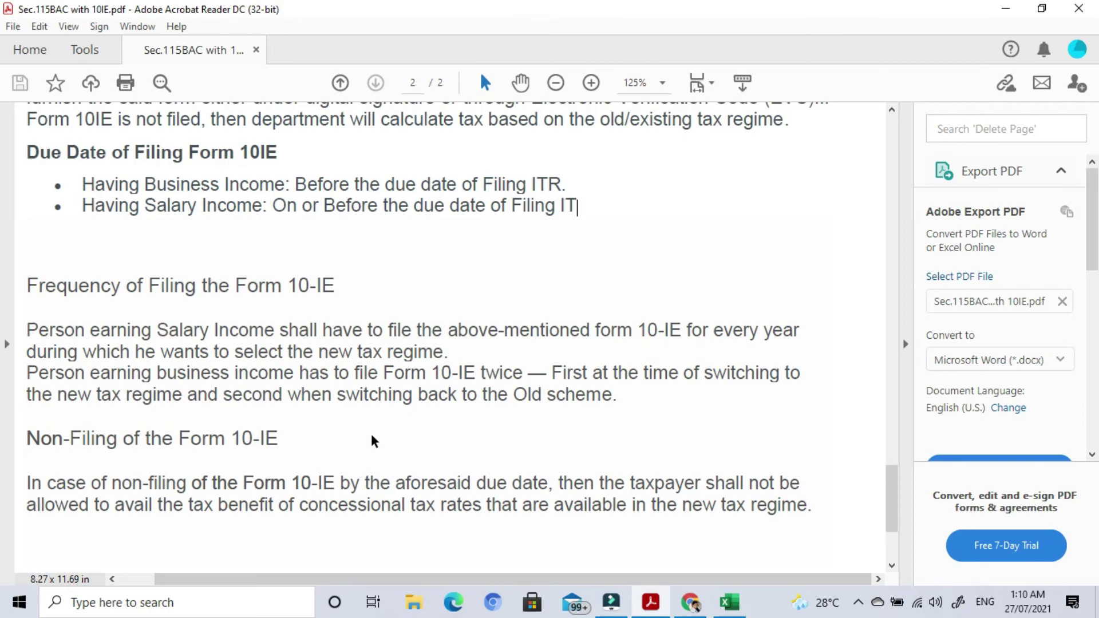
scroll(373, 441, "up", 7)
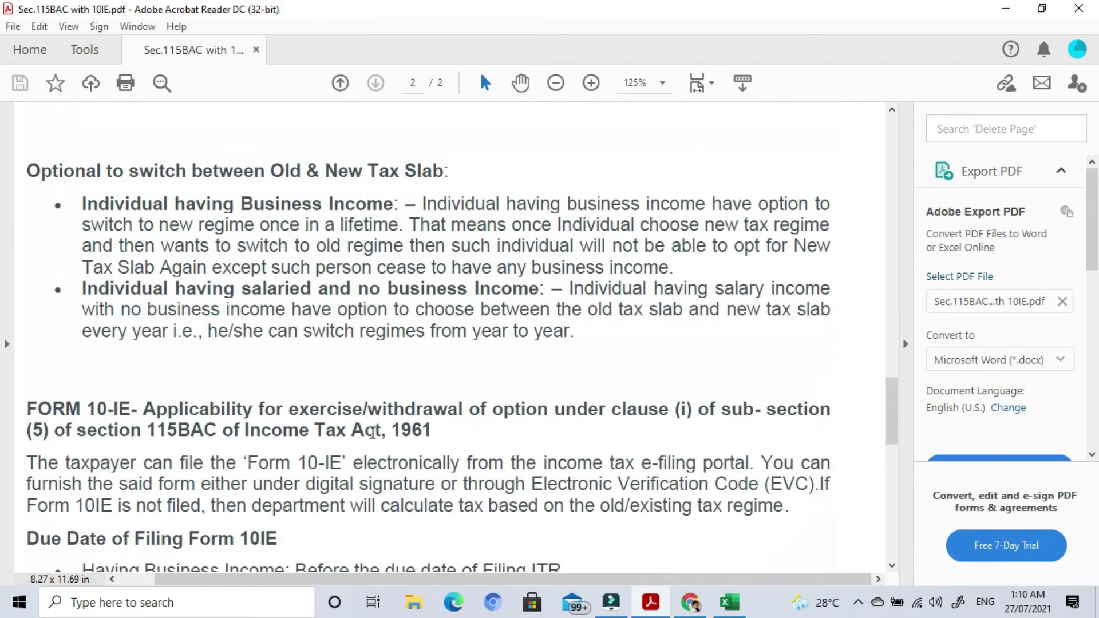
scroll(373, 435, "up", 12)
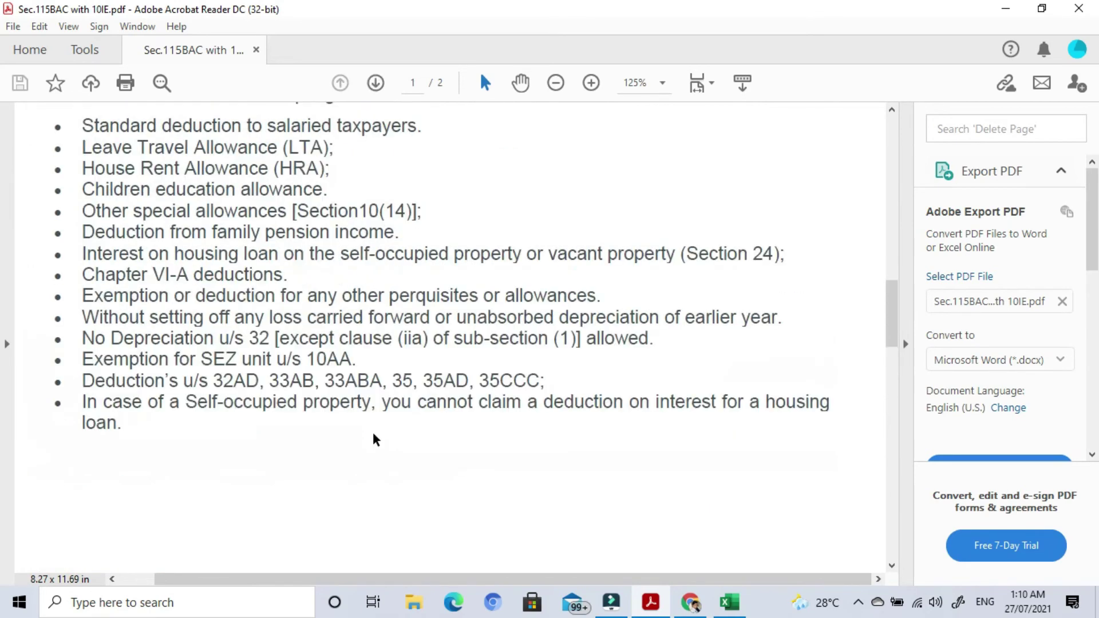
scroll(373, 439, "up", 7)
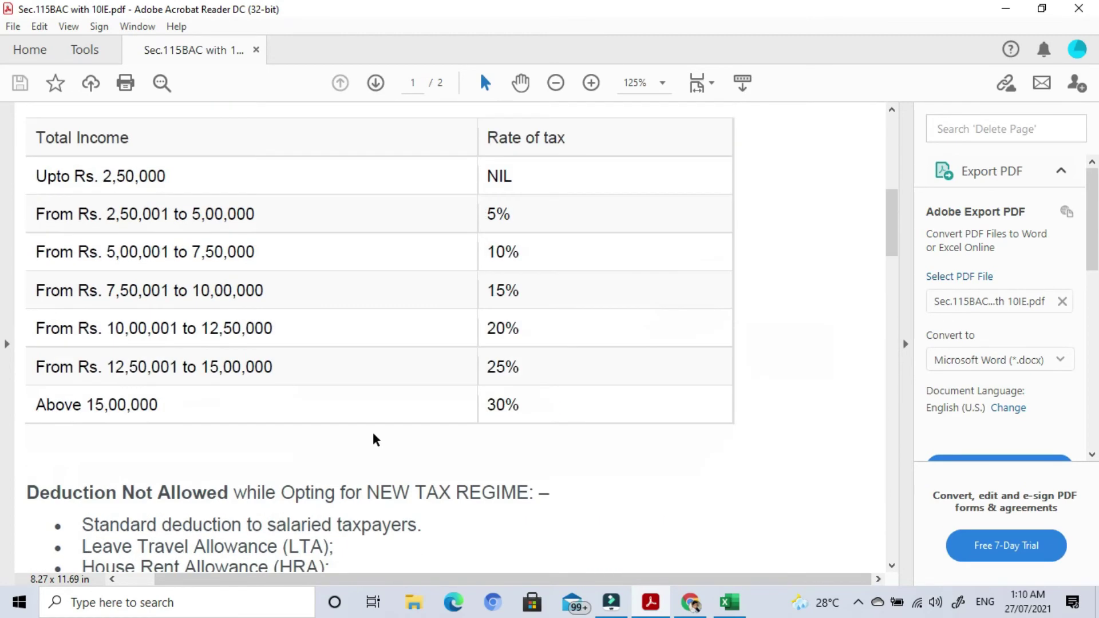
scroll(375, 440, "up", 2)
scroll(372, 441, "up", 1)
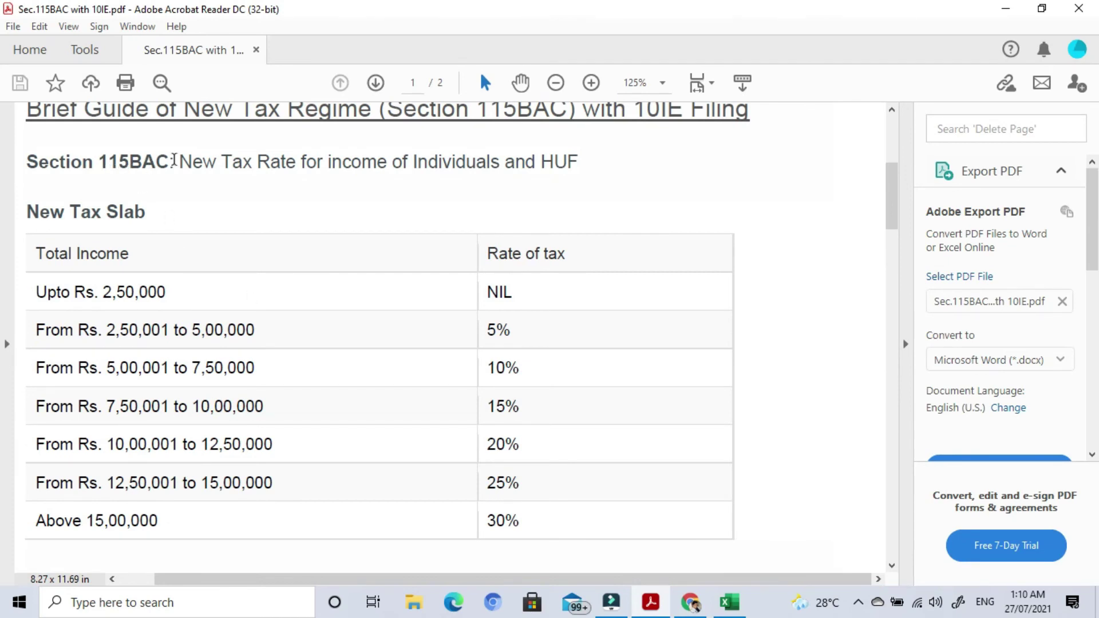
Scroll down to the list of deductions not allowed under the new regime.
scroll(718, 337, "down", 1)
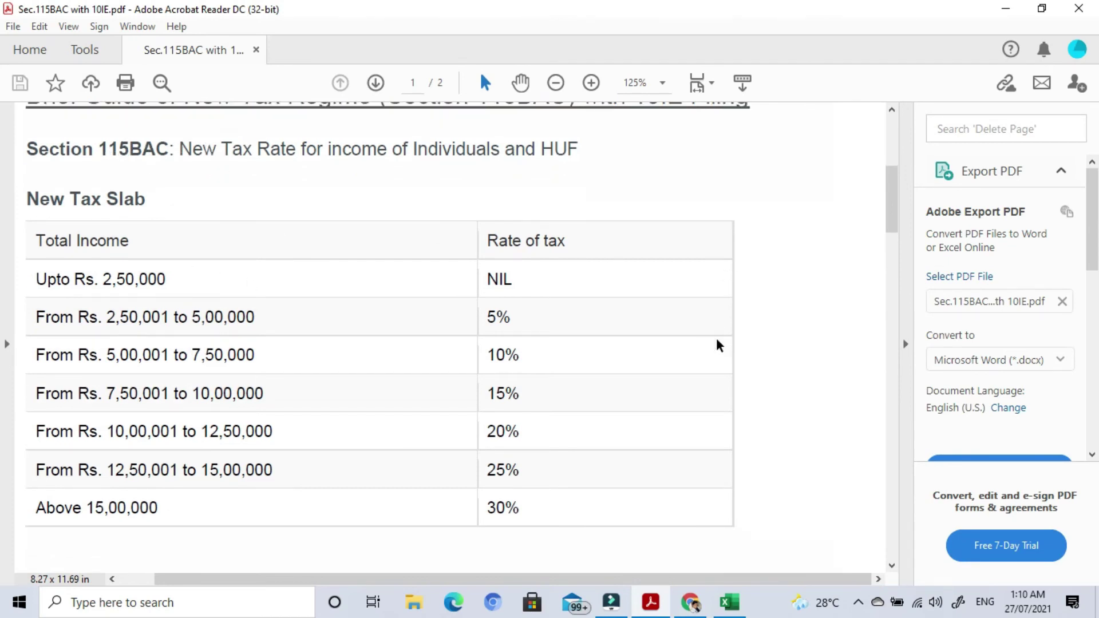
scroll(827, 315, "down", 1)
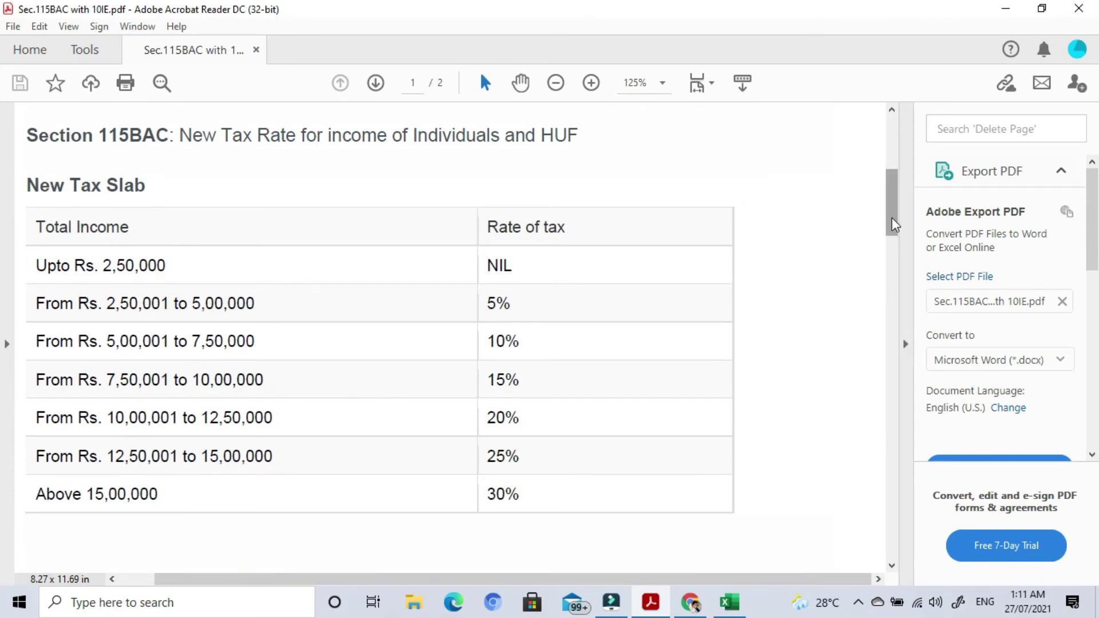
scroll(851, 283, "up", 5)
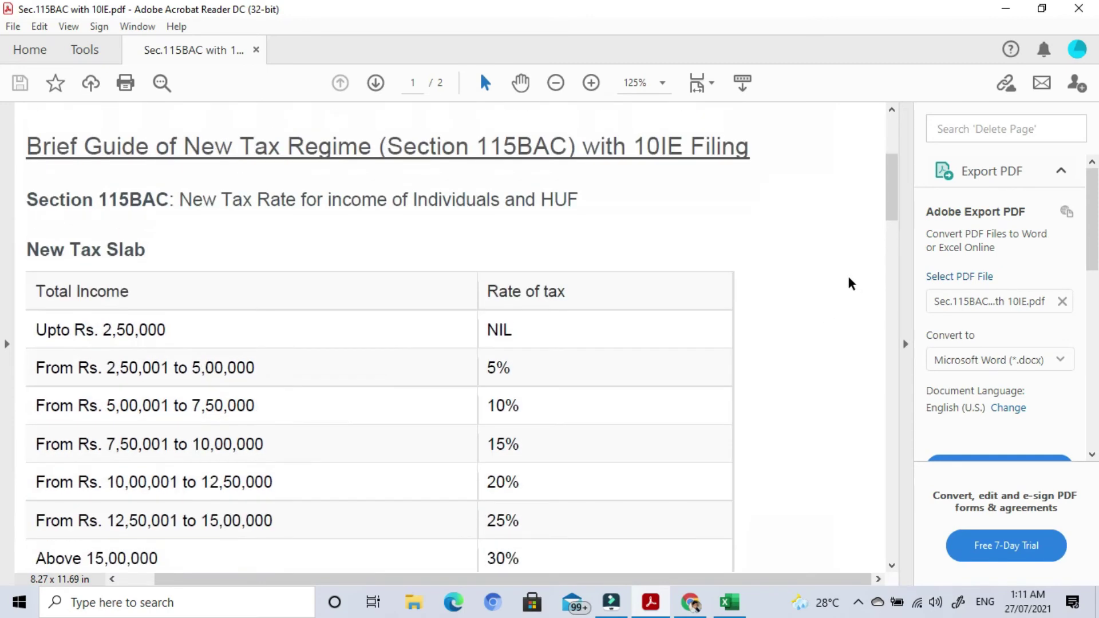
scroll(851, 283, "down", 6)
scroll(853, 298, "down", 2)
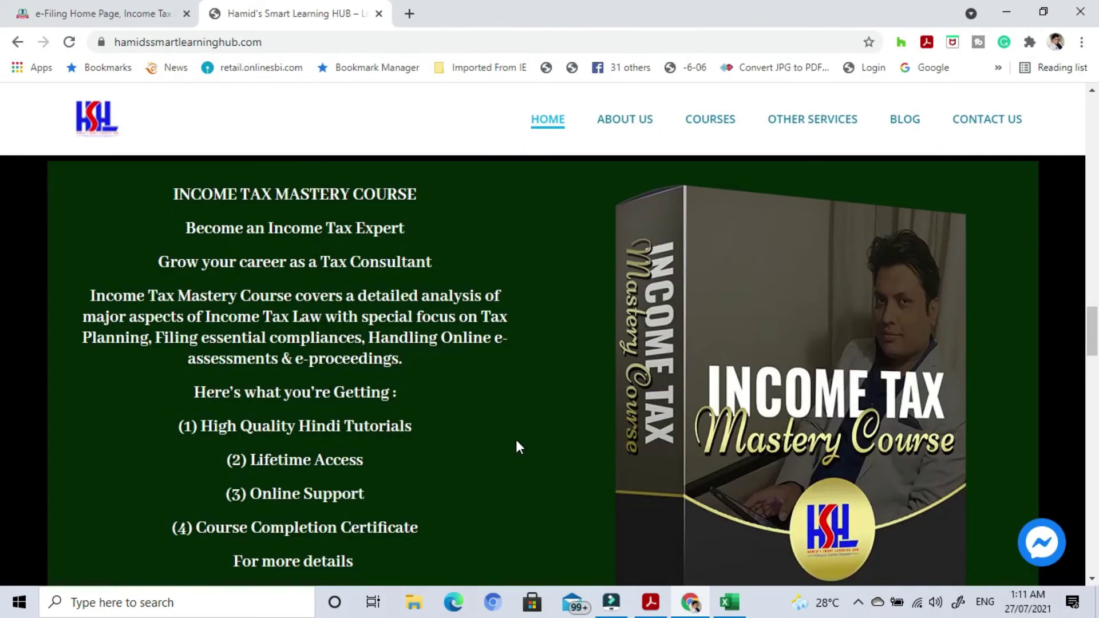
Open the Income Tax Mastery Course curriculum from the CURRICULUM button under its banner.
scroll(519, 446, "down", 1)
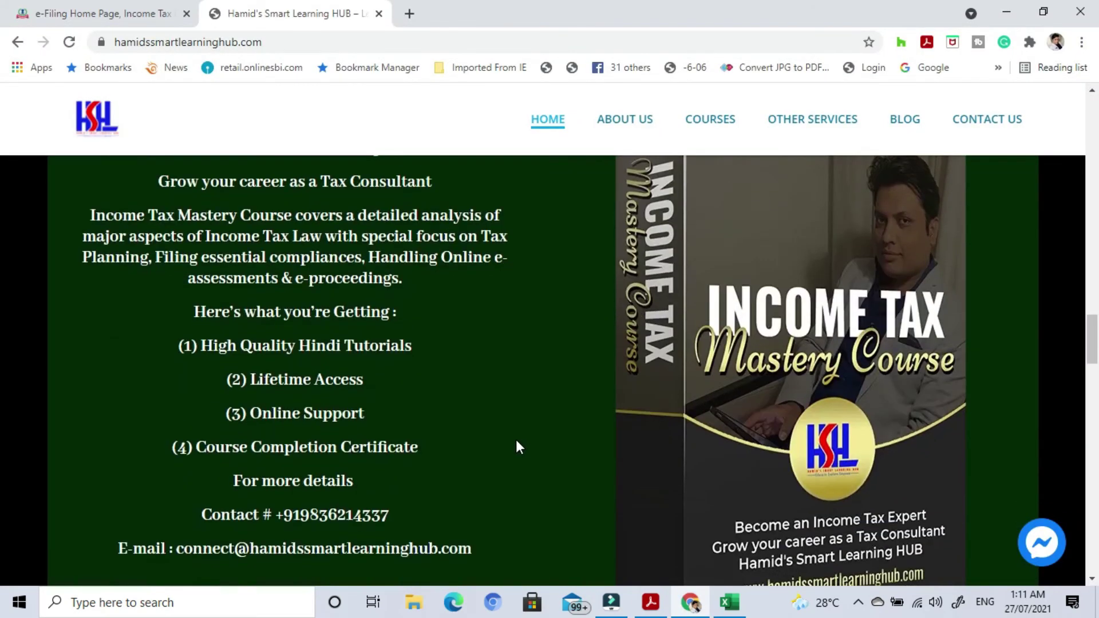
scroll(511, 439, "up", 1)
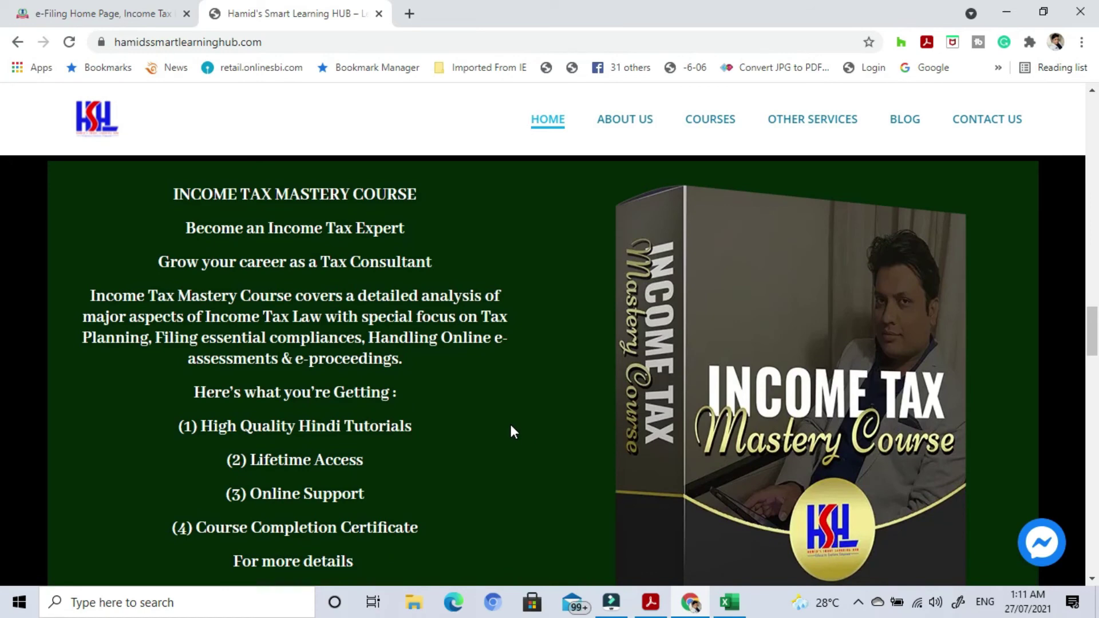
scroll(511, 432, "down", 1)
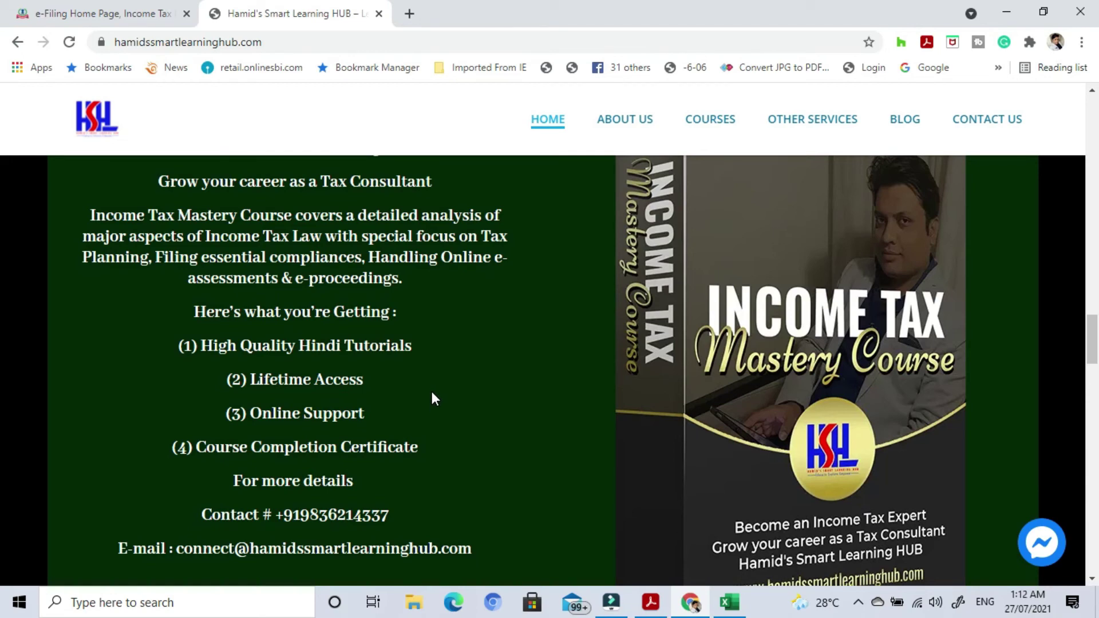
scroll(434, 399, "down", 4)
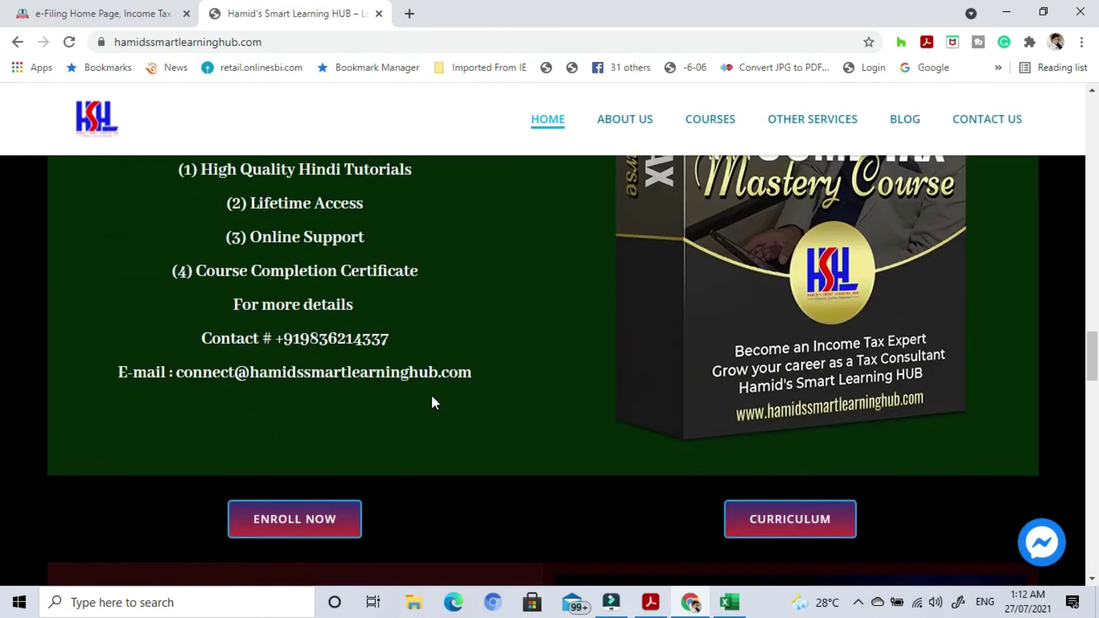
left_click(759, 460)
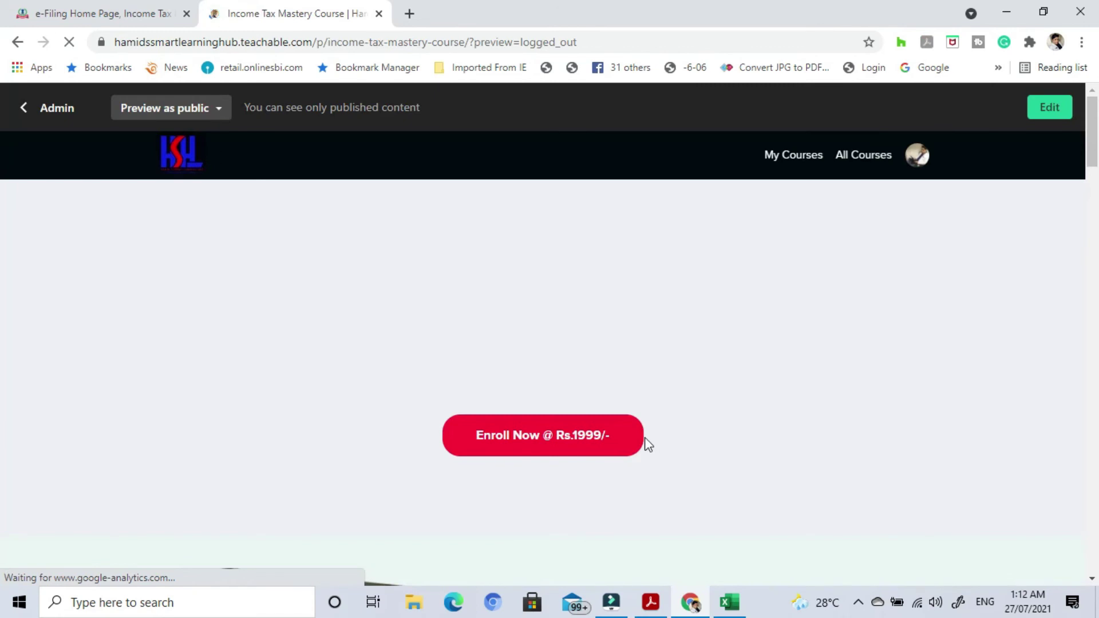
Scroll through the Income Tax Mastery curriculum and expand the remaining hidden lectures.
scroll(647, 447, "down", 3)
scroll(318, 405, "down", 5)
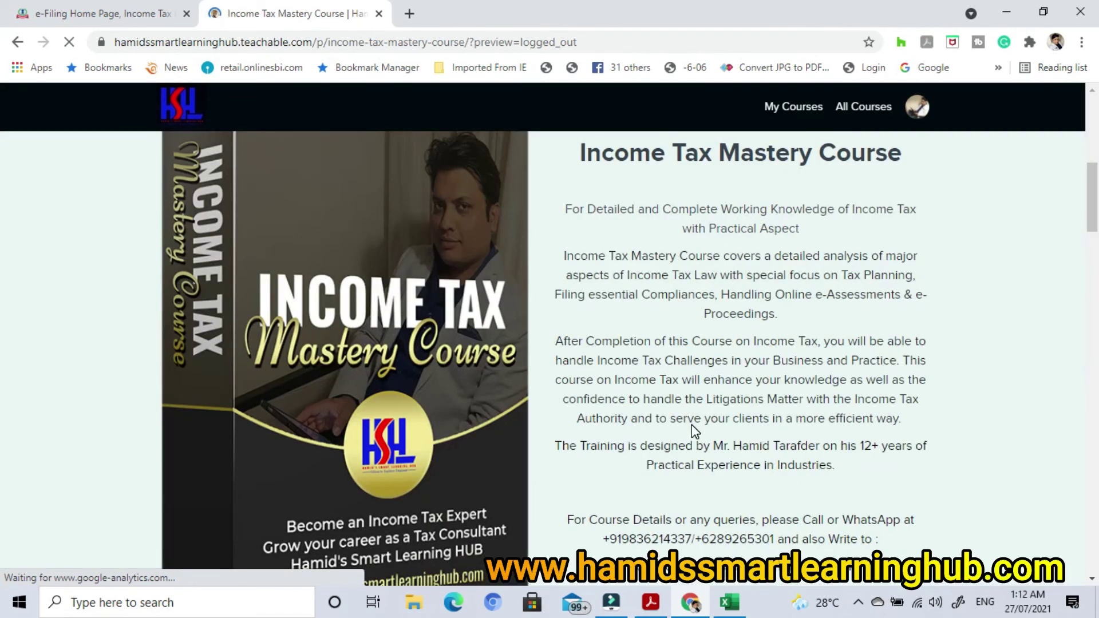
scroll(692, 426, "down", 10)
scroll(504, 292, "up", 3)
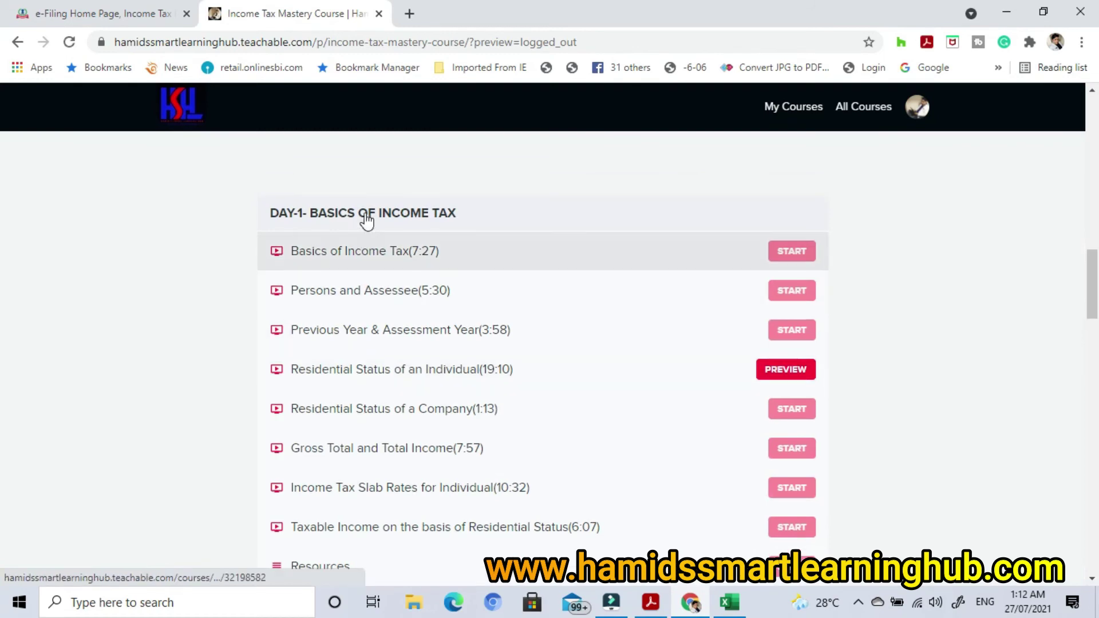
scroll(587, 347, "down", 12)
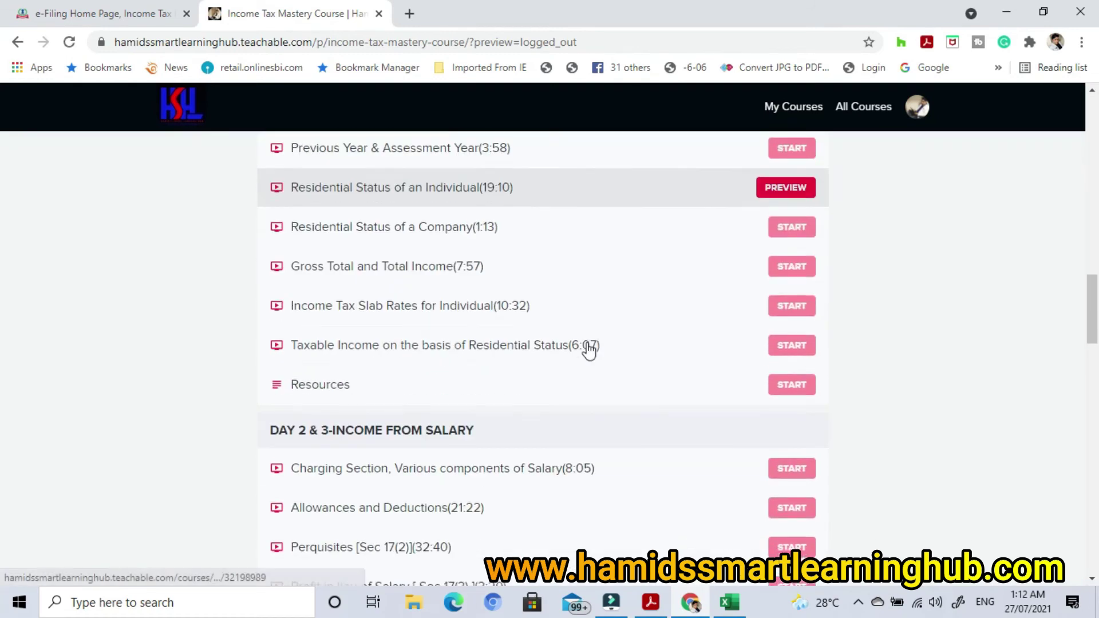
scroll(588, 353, "down", 10)
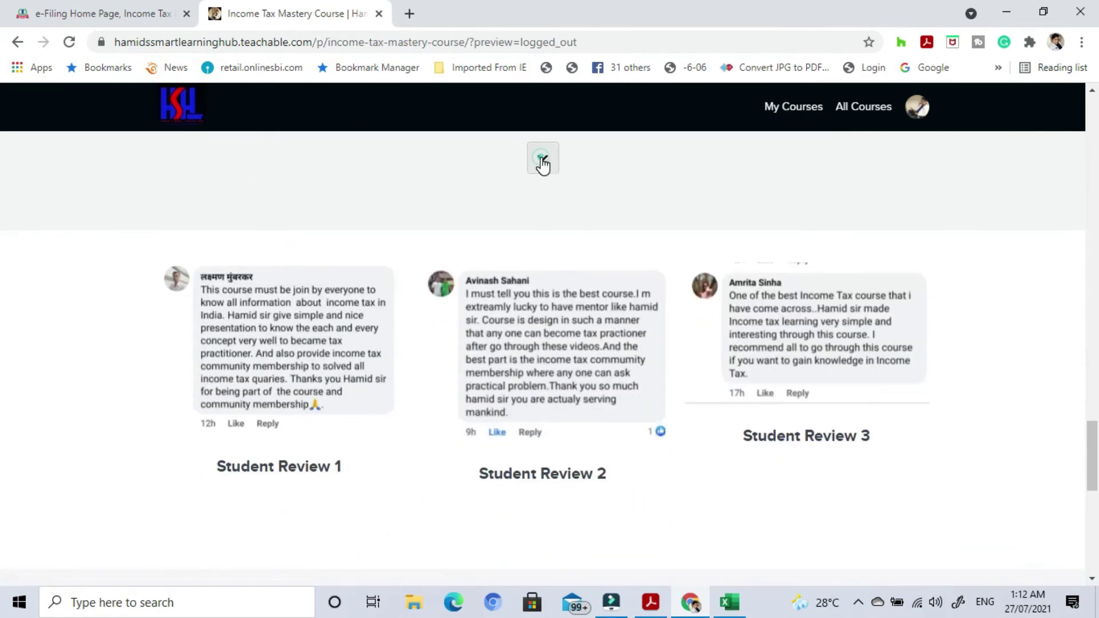
left_click(542, 163)
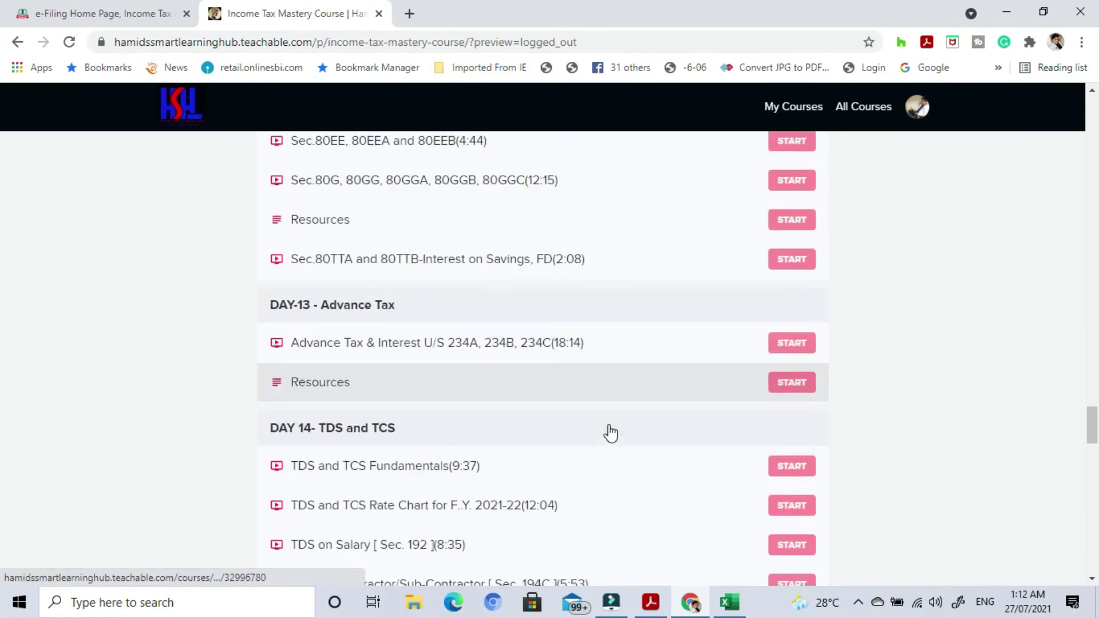
Scroll past the BONUS section to the TDS and Excel Mastery best-selling courses.
scroll(609, 432, "down", 8)
scroll(609, 433, "up", 15)
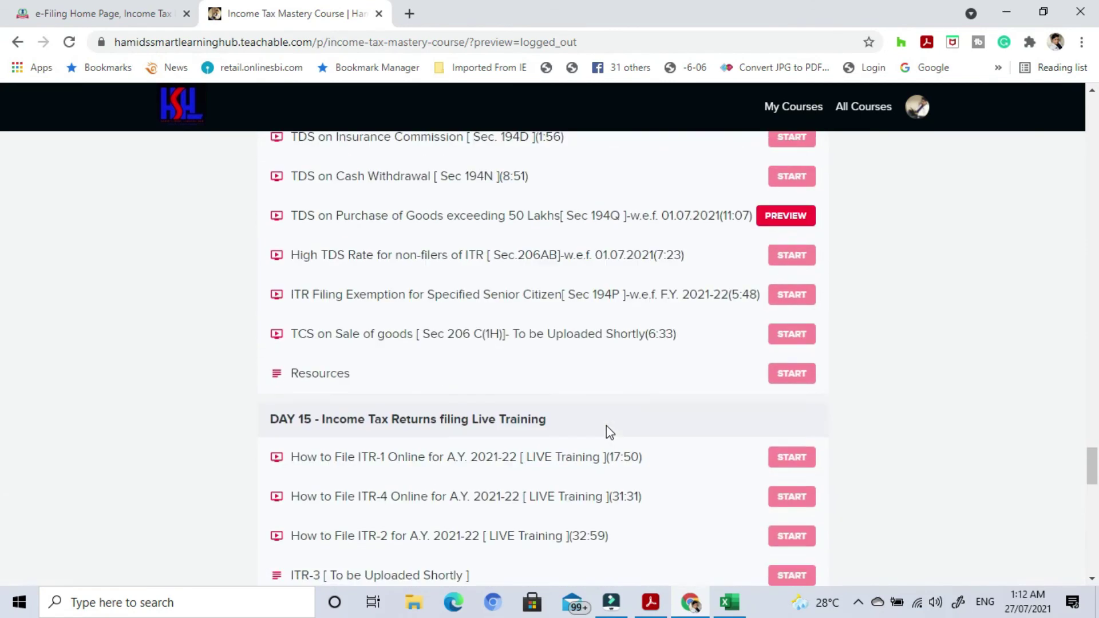
scroll(607, 434, "up", 15)
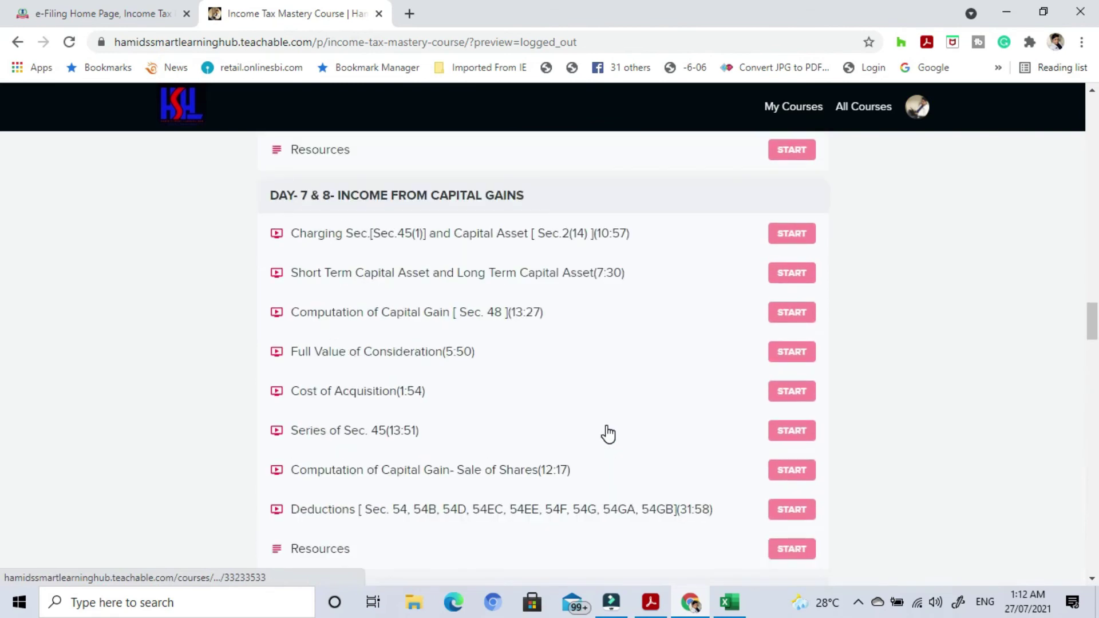
scroll(608, 435, "down", 18)
scroll(624, 455, "up", 8)
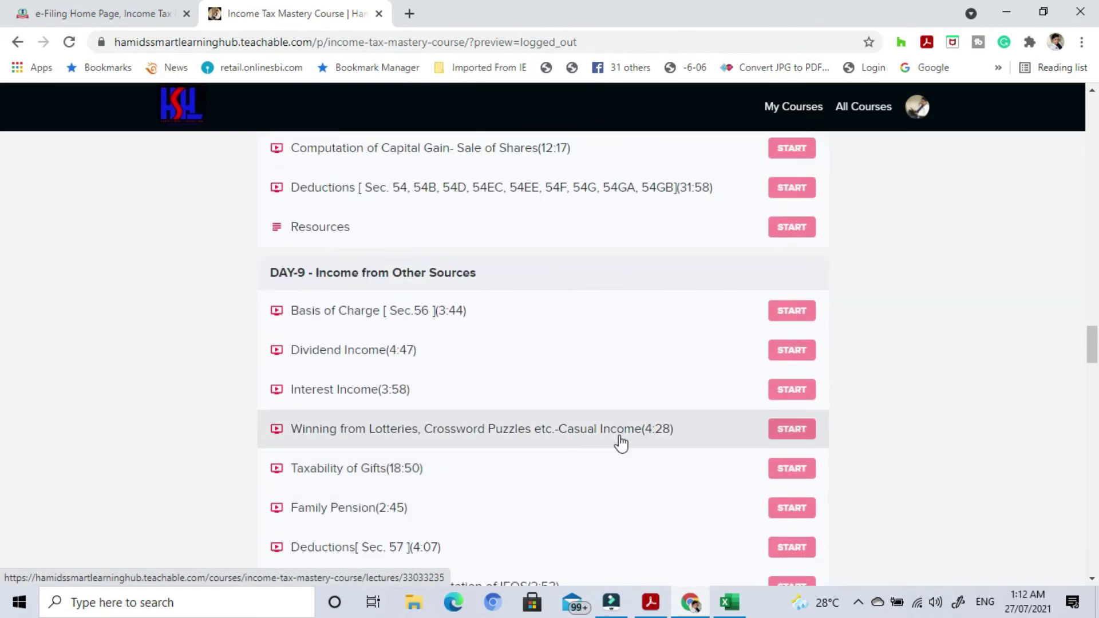
scroll(621, 441, "down", 8)
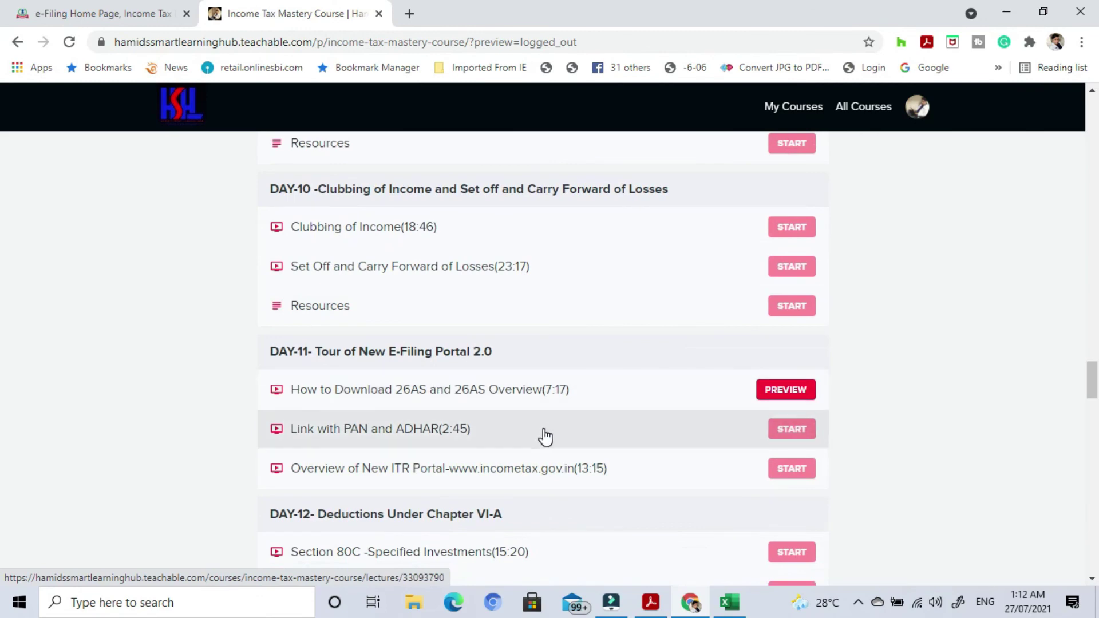
scroll(546, 437, "down", 7)
scroll(546, 437, "up", 3)
scroll(547, 439, "down", 5)
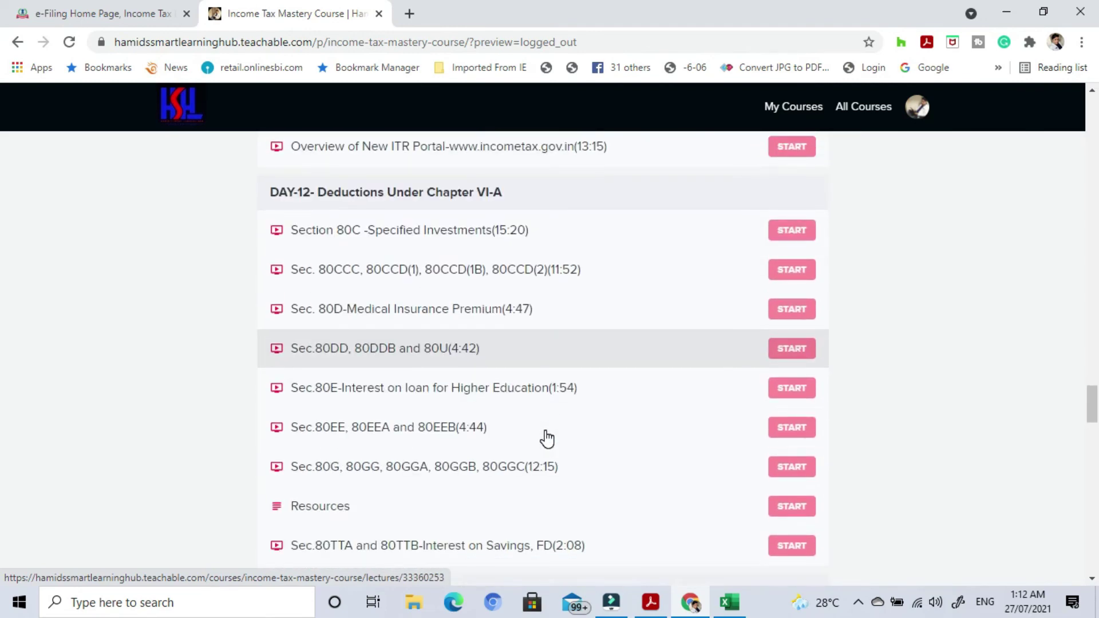
scroll(547, 439, "down", 1)
scroll(547, 439, "down", 12)
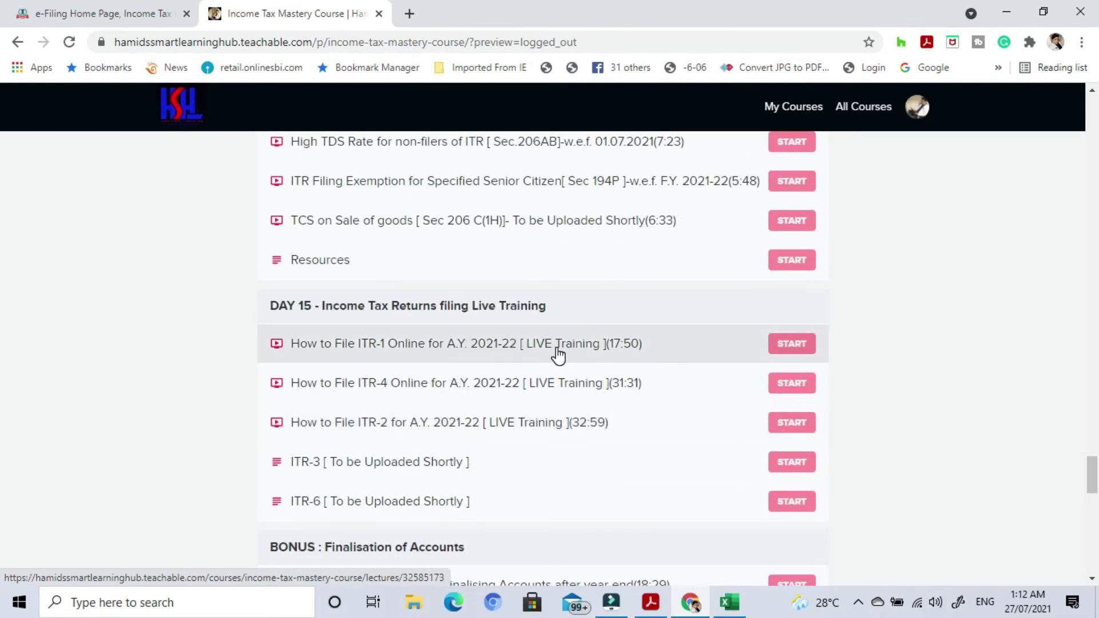
scroll(589, 410, "down", 7)
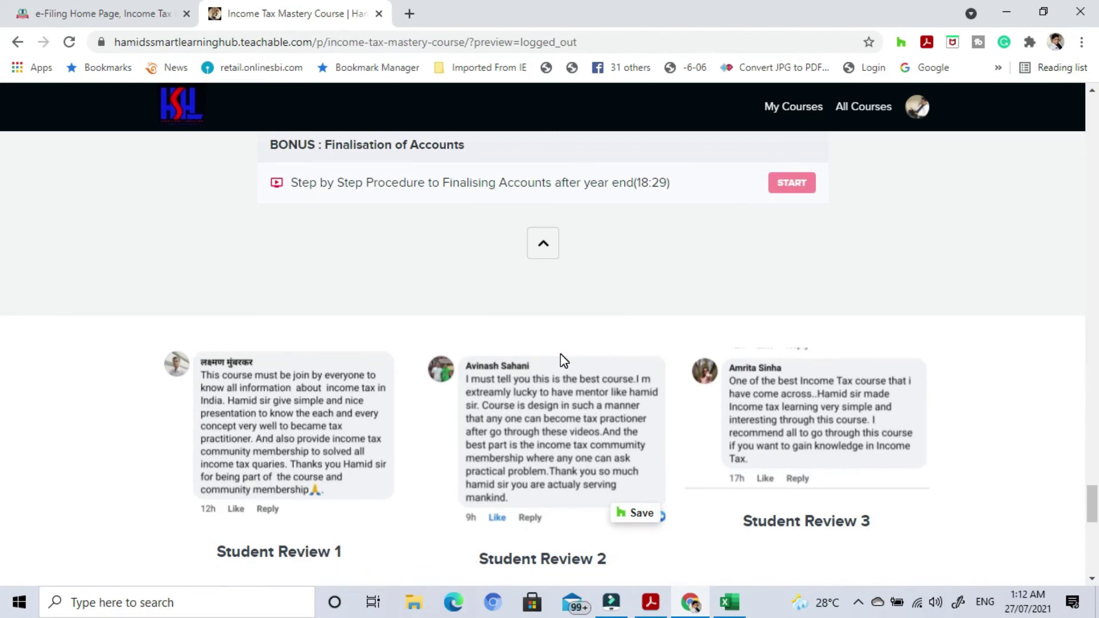
scroll(561, 356, "down", 8)
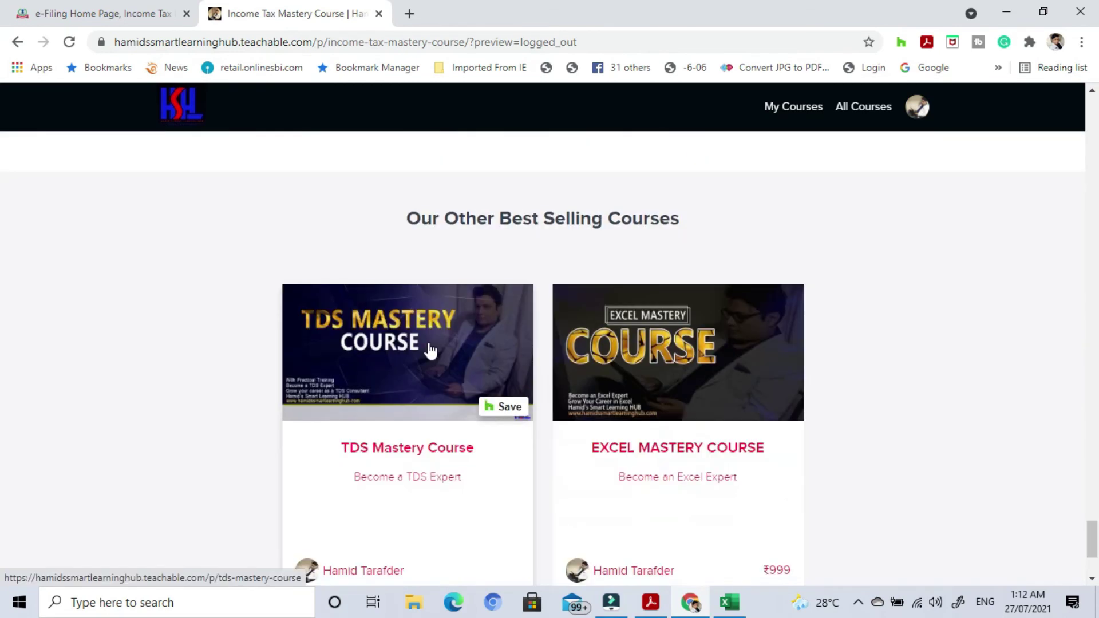
Open the TDS Mastery Course page and scroll through its curriculum.
left_click(429, 352)
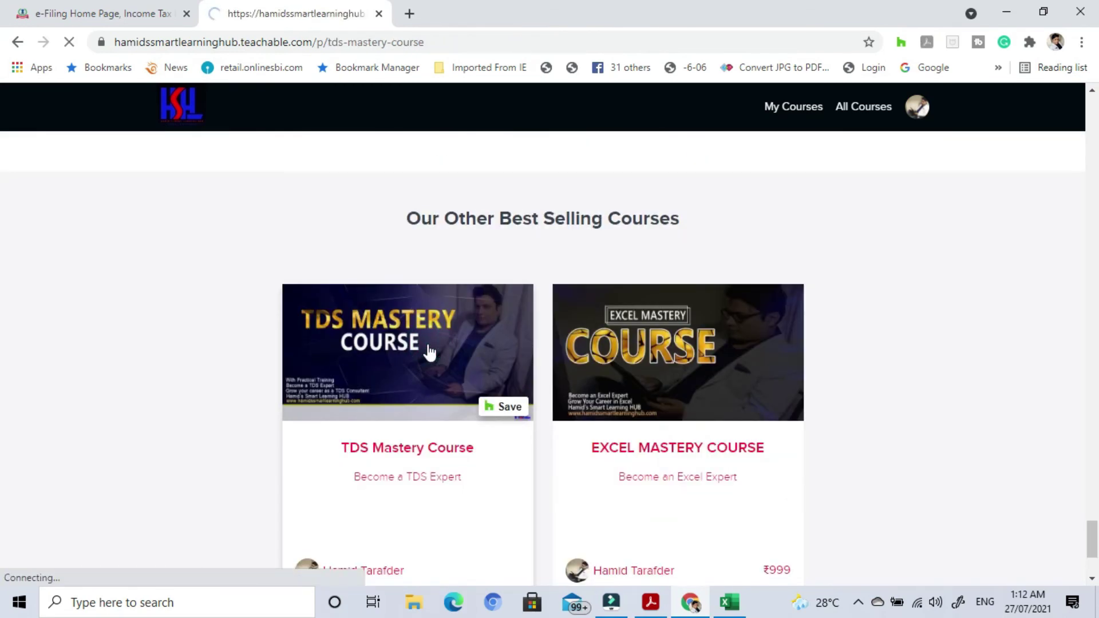
scroll(588, 379, "down", 6)
scroll(589, 381, "up", 6)
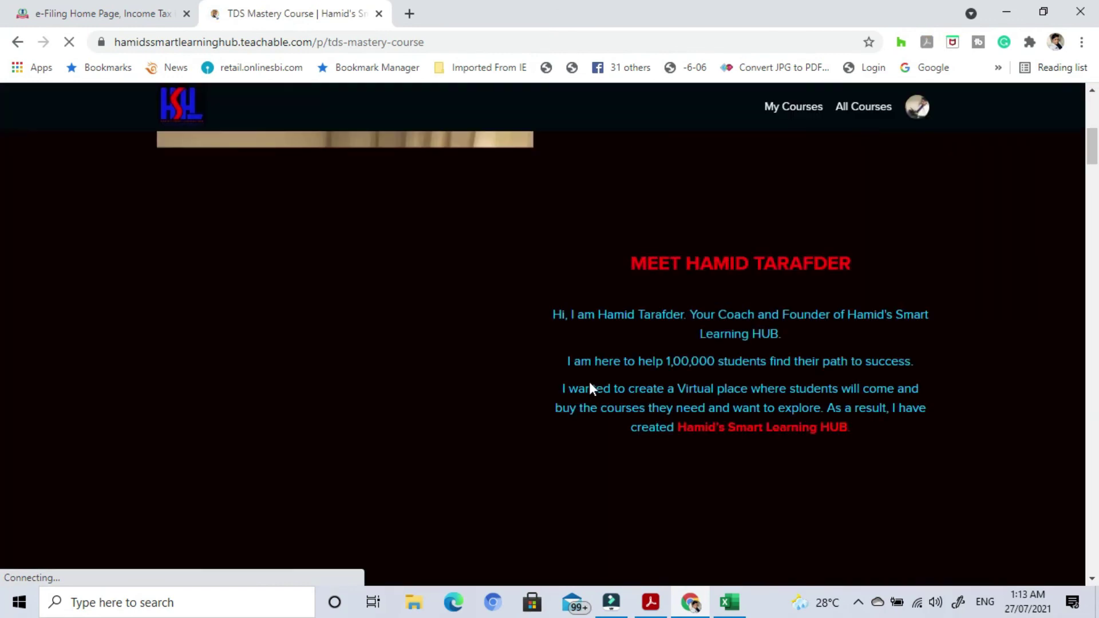
scroll(608, 424, "down", 7)
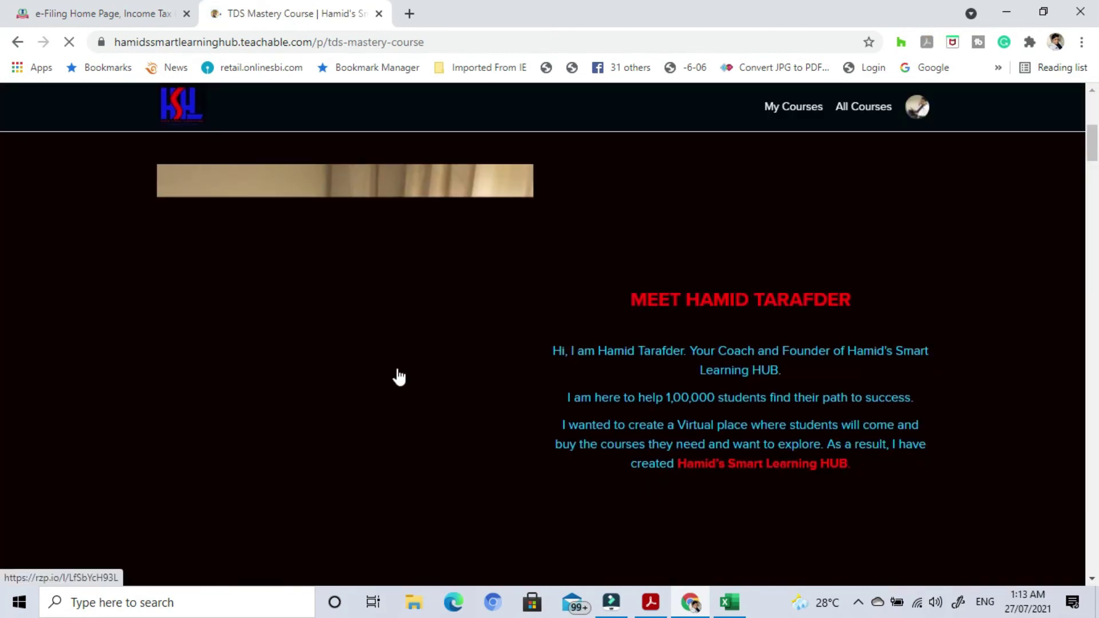
scroll(88, 439, "down", 10)
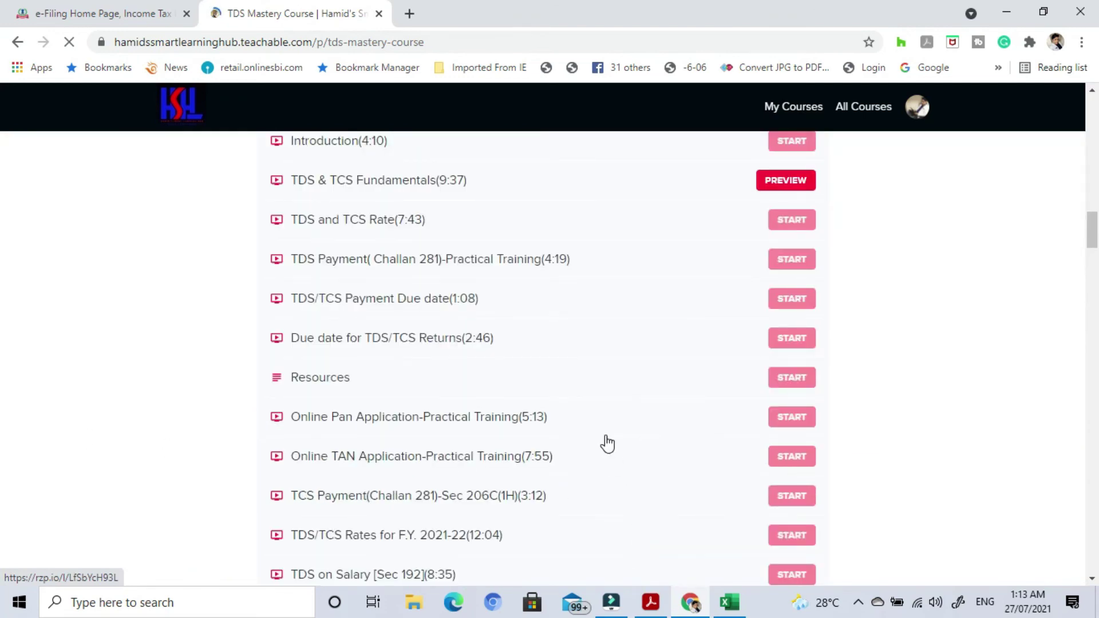
scroll(607, 444, "up", 3)
scroll(607, 451, "down", 15)
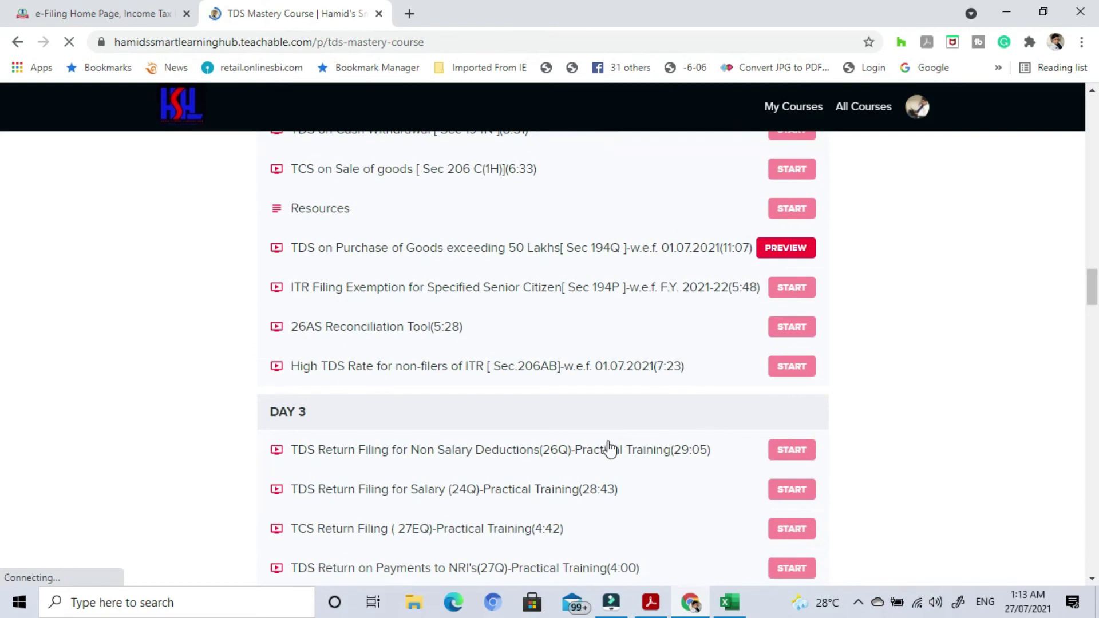
scroll(610, 450, "down", 6)
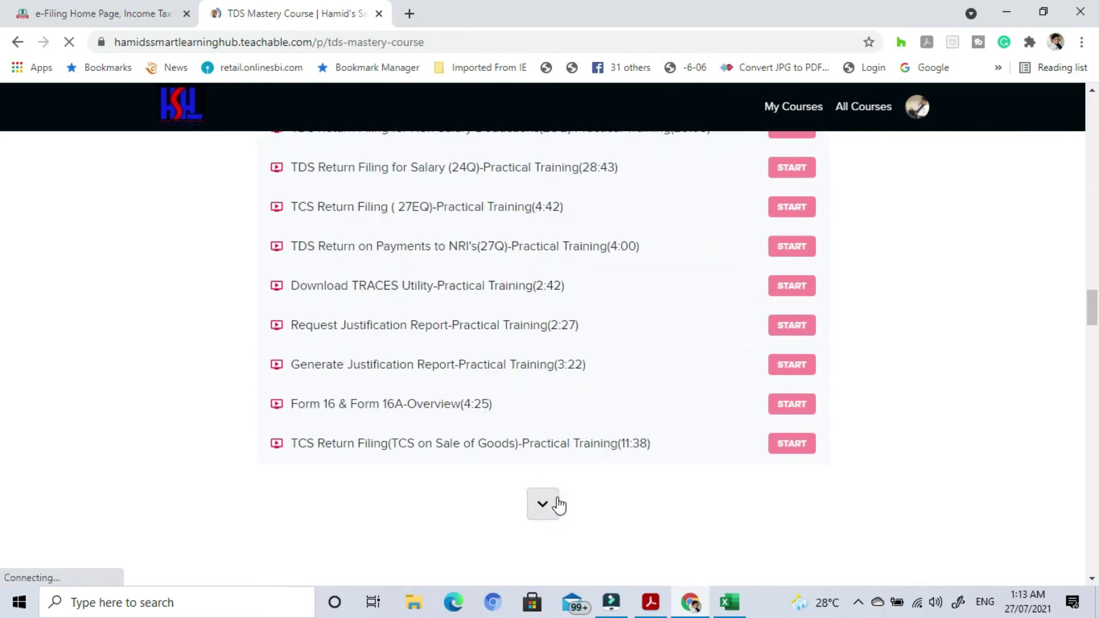
Load the remaining TDS lessons through BONUS 2 and scroll through the reviews.
left_click(559, 505)
scroll(617, 436, "down", 7)
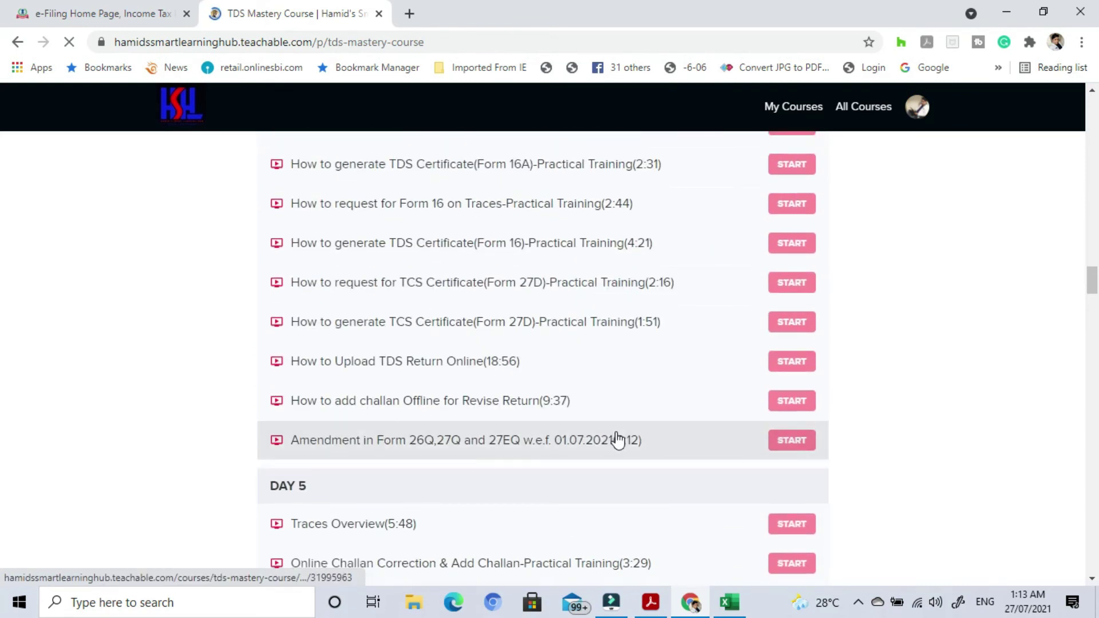
scroll(599, 410, "up", 7)
scroll(609, 441, "down", 20)
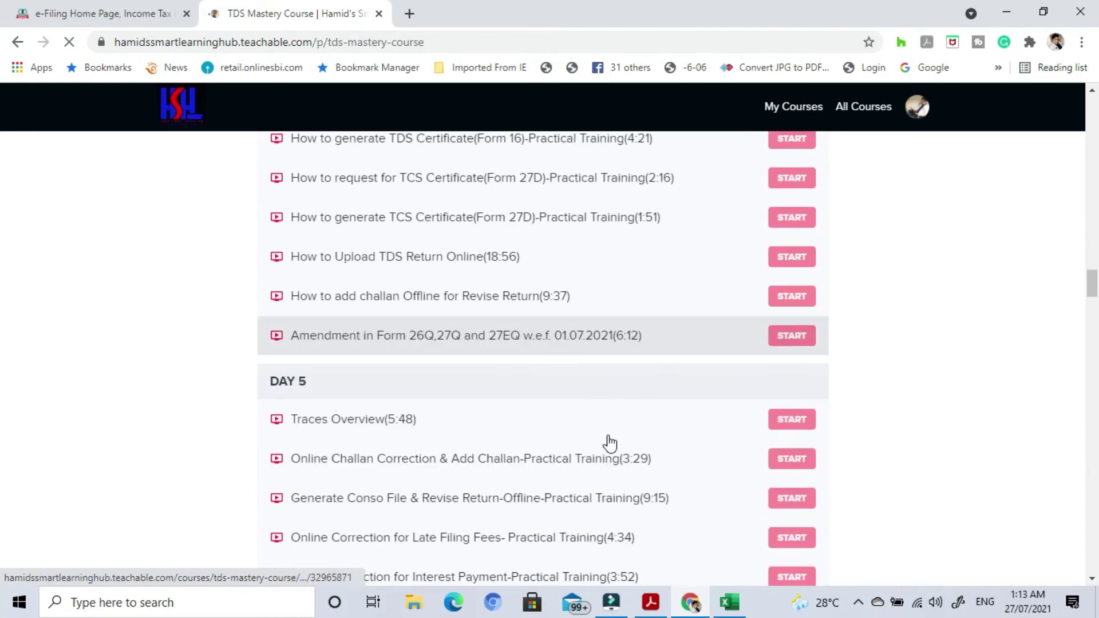
scroll(615, 446, "down", 8)
scroll(634, 409, "up", 5)
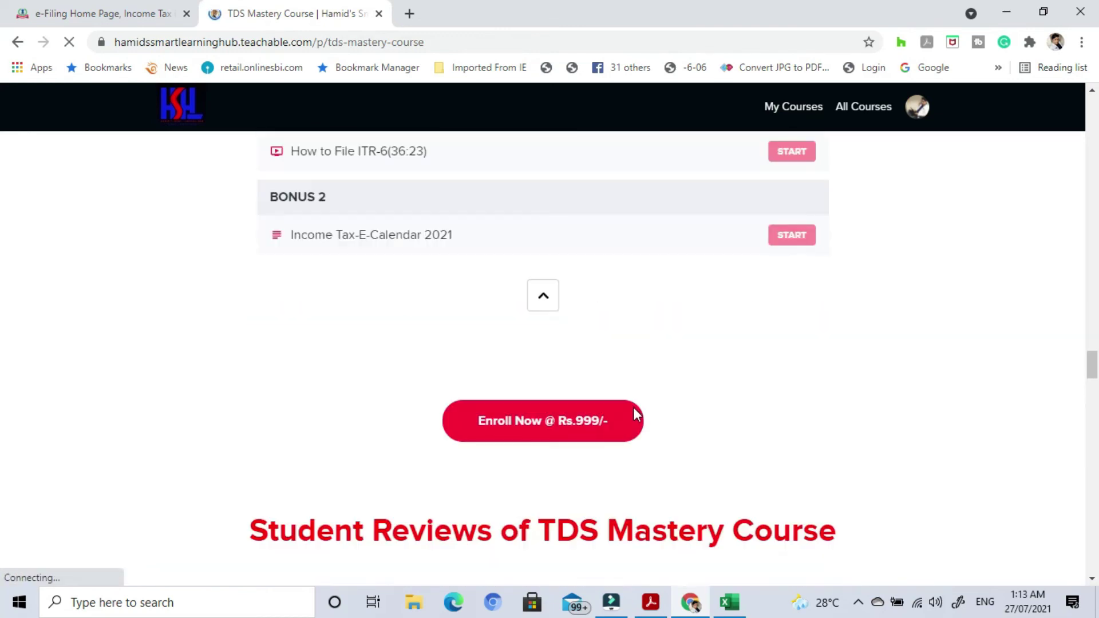
scroll(651, 433, "down", 10)
scroll(649, 435, "up", 2)
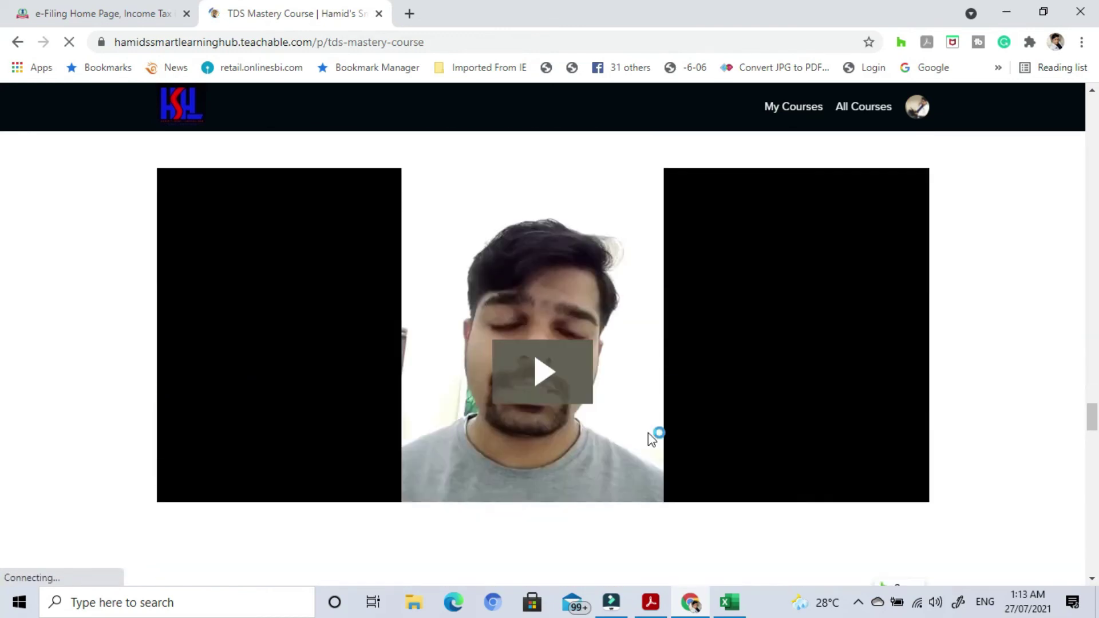
scroll(650, 439, "down", 5)
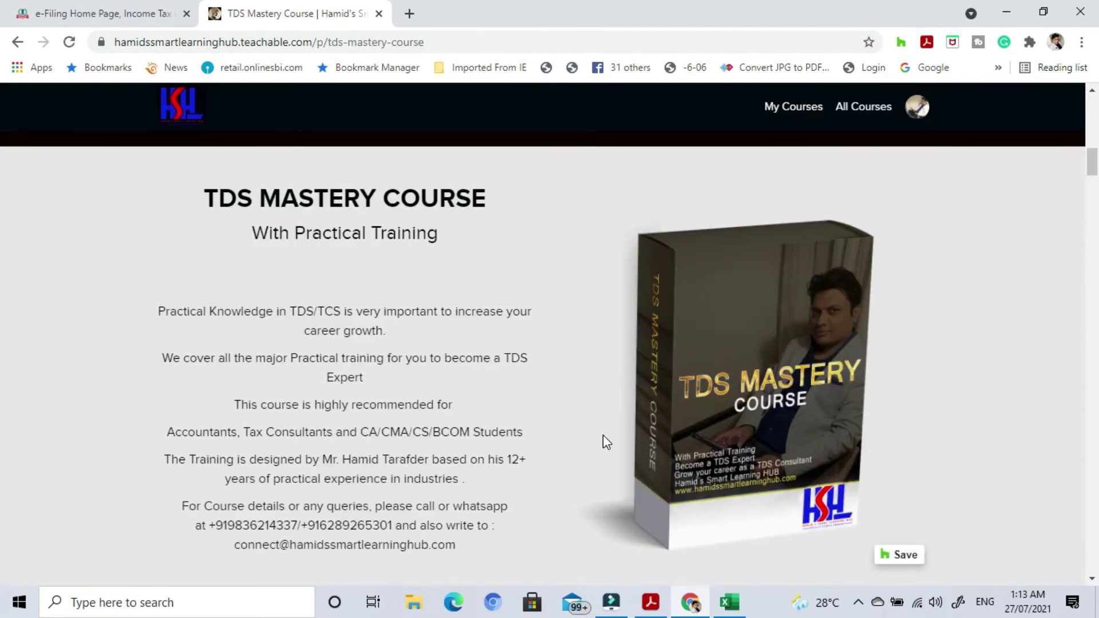